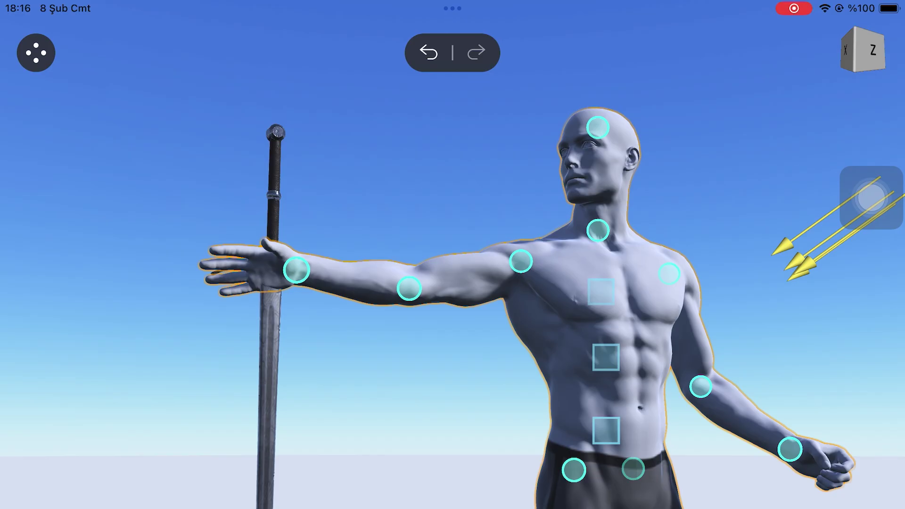
Select the sword in the mannequin's hand and rotate it so the blade points straight up
click(269, 368)
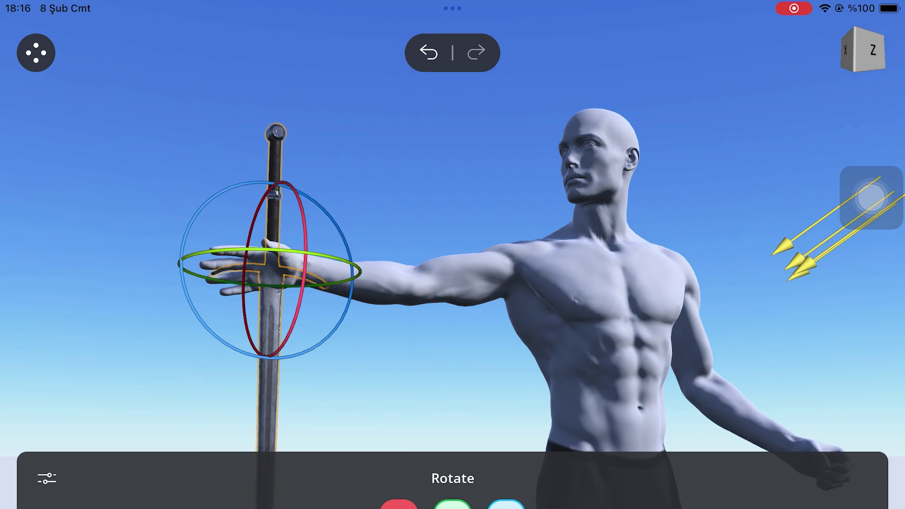
drag(328, 208, 204, 332)
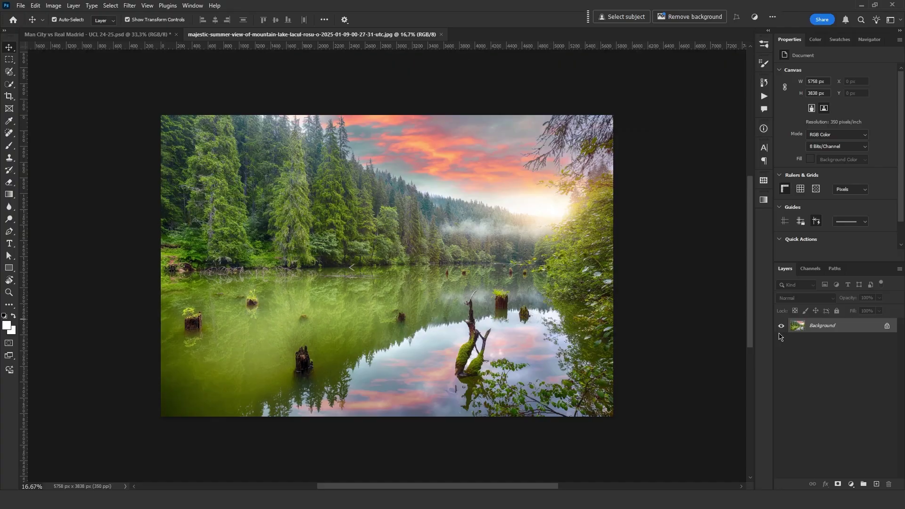
Unlock the lake photo's background layer and duplicate its Blue channel
click(887, 327)
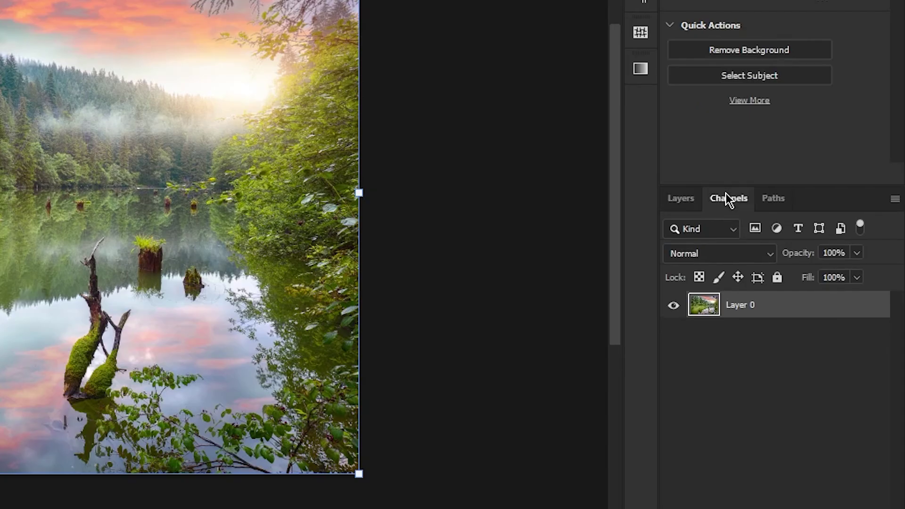
click(810, 268)
click(698, 302)
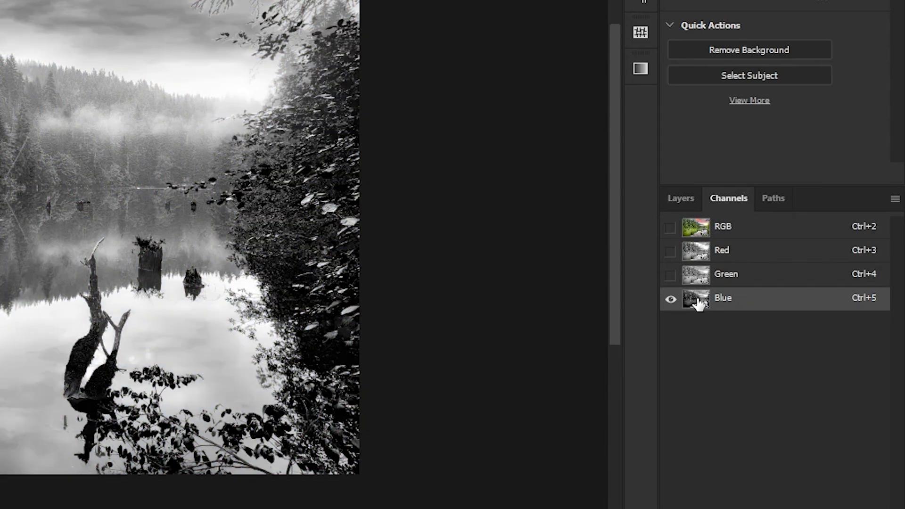
right_click(723, 307)
click(734, 316)
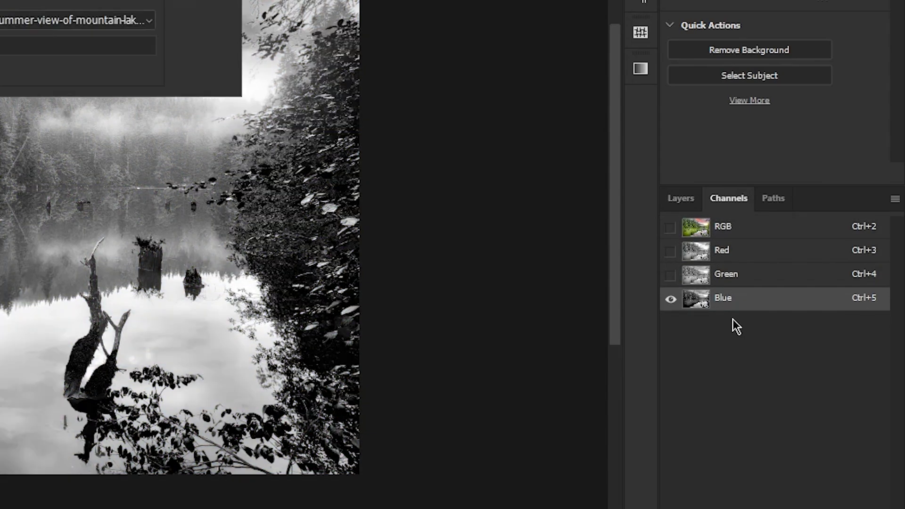
key(Return)
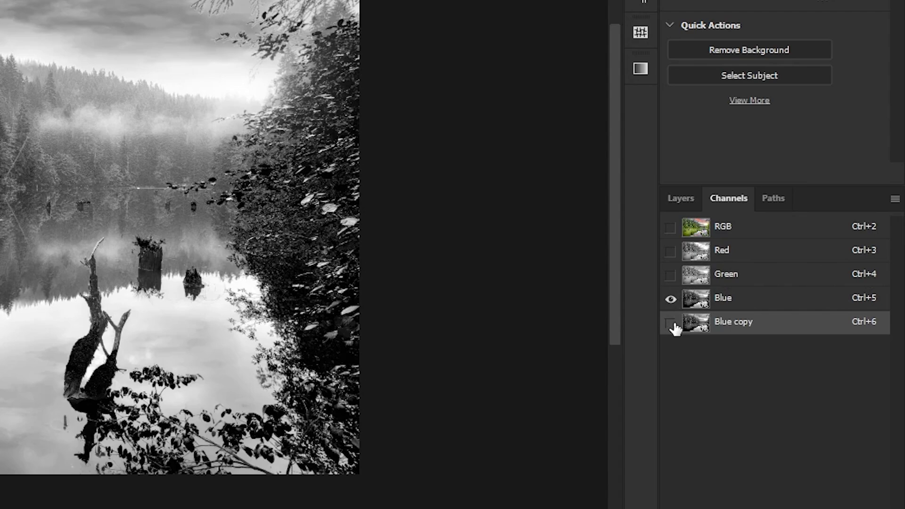
Darken the Blue copy channel with Levels black input 42, then select the entire image
click(671, 322)
click(670, 299)
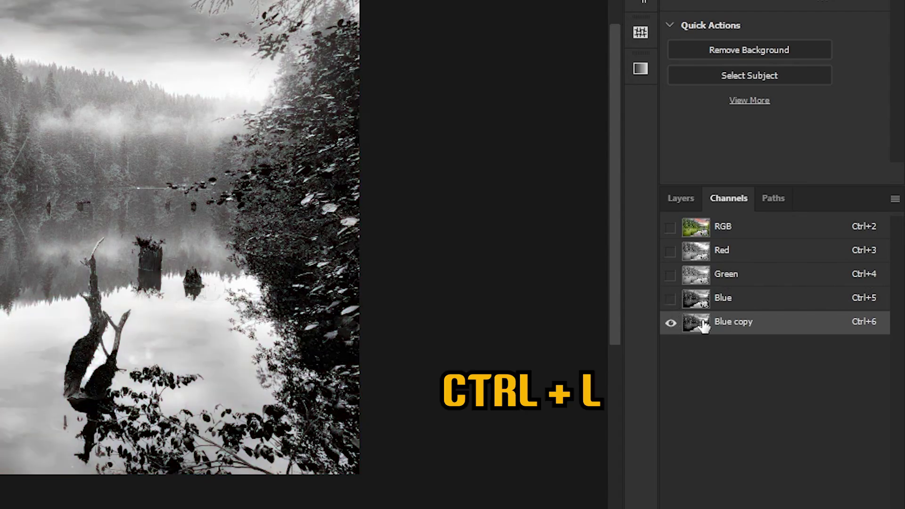
key(ctrl+l)
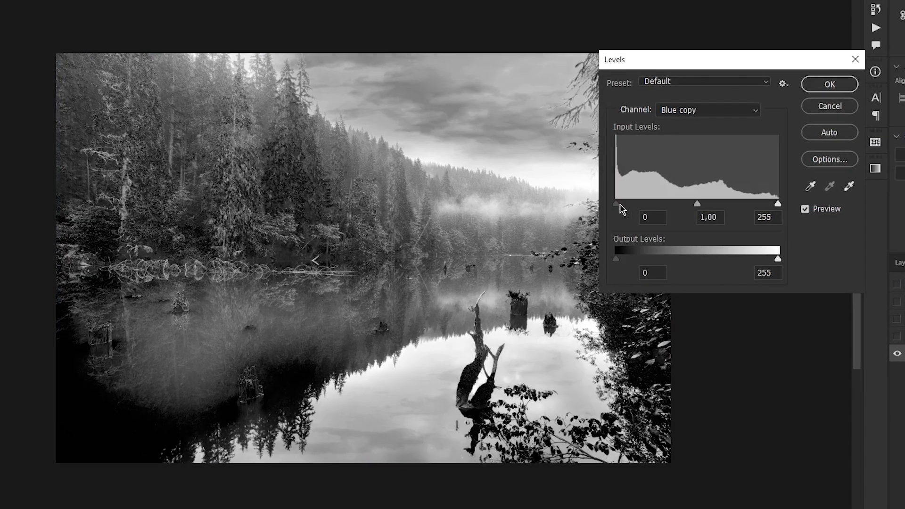
drag(618, 203, 711, 201)
key(Return)
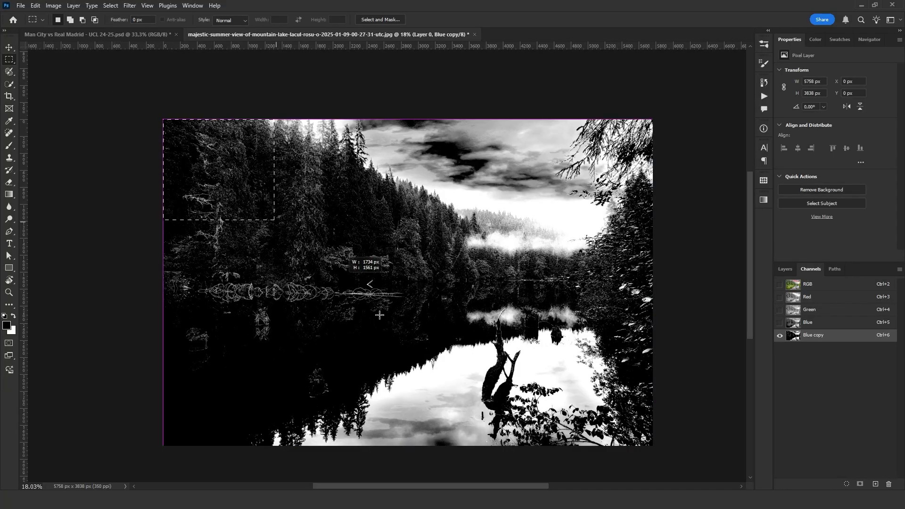
drag(379, 315, 682, 470)
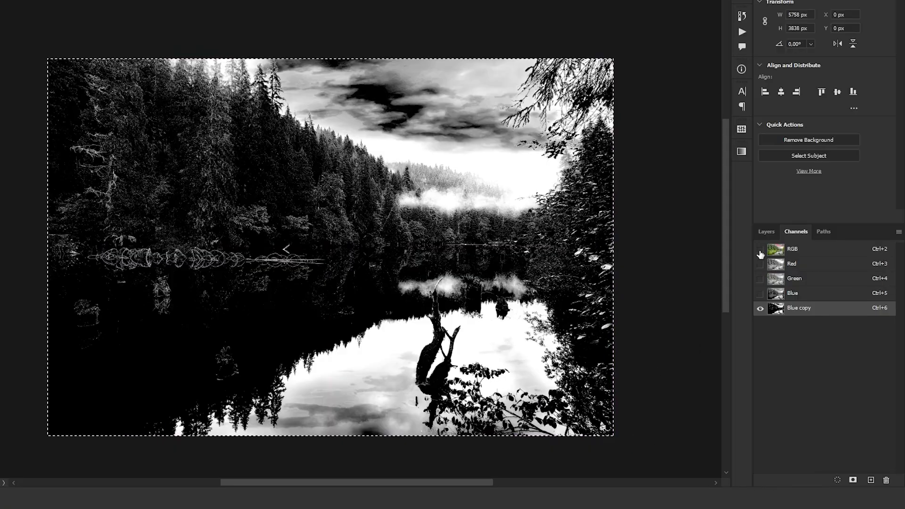
Paste the Blue copy channel into Layer 0's mask and invert it so only the forest shows
click(779, 284)
click(761, 309)
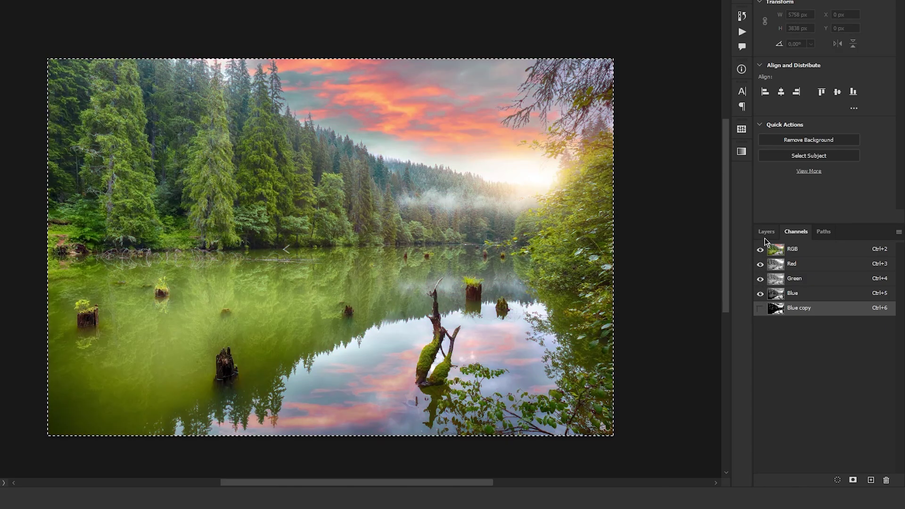
click(766, 232)
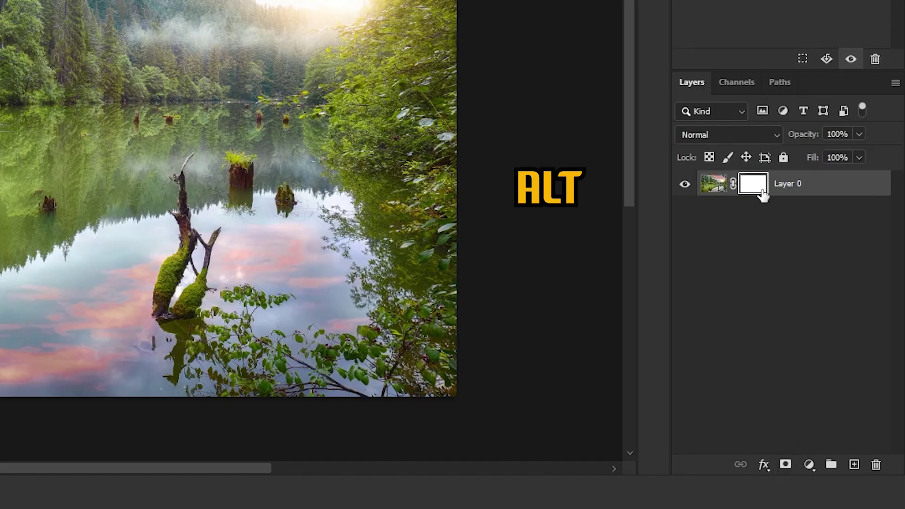
alt+click(762, 192)
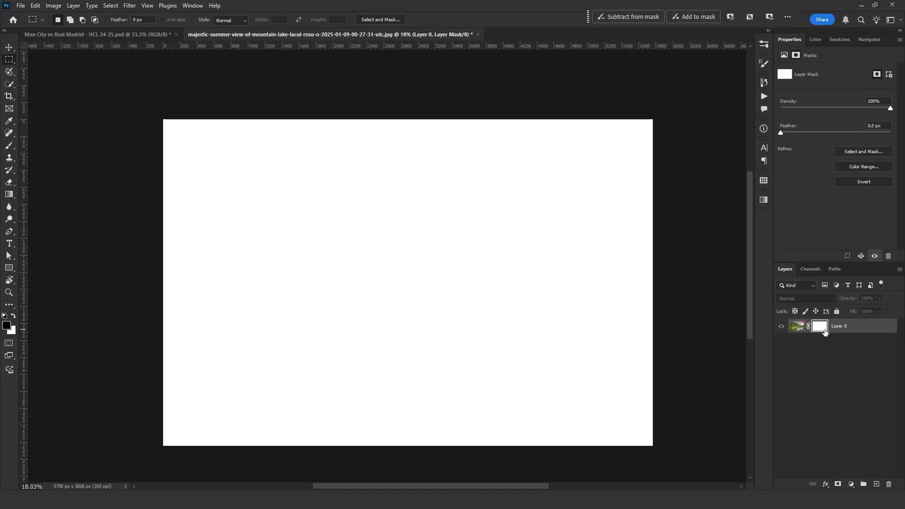
key(ctrl+v)
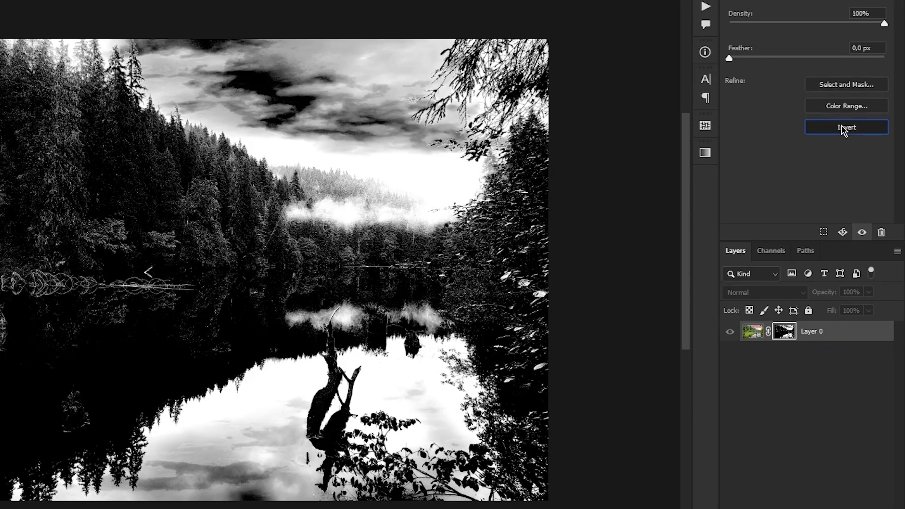
click(842, 130)
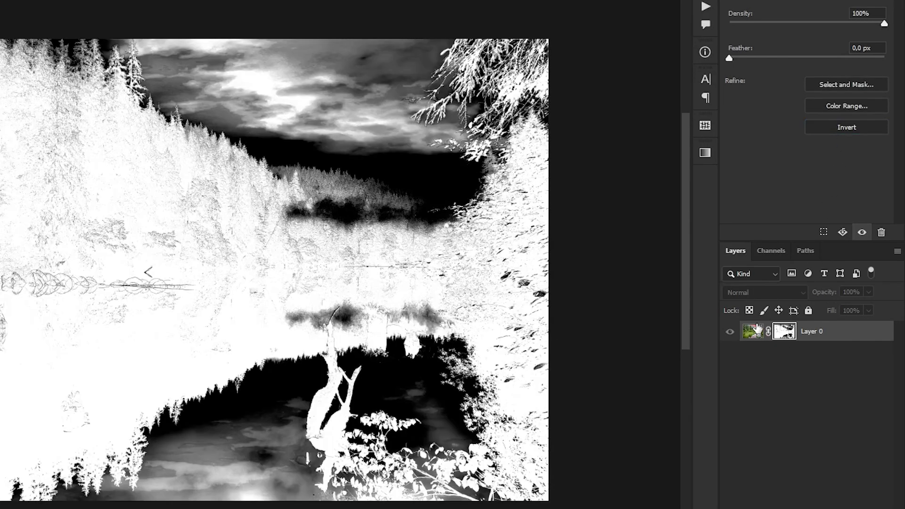
click(753, 331)
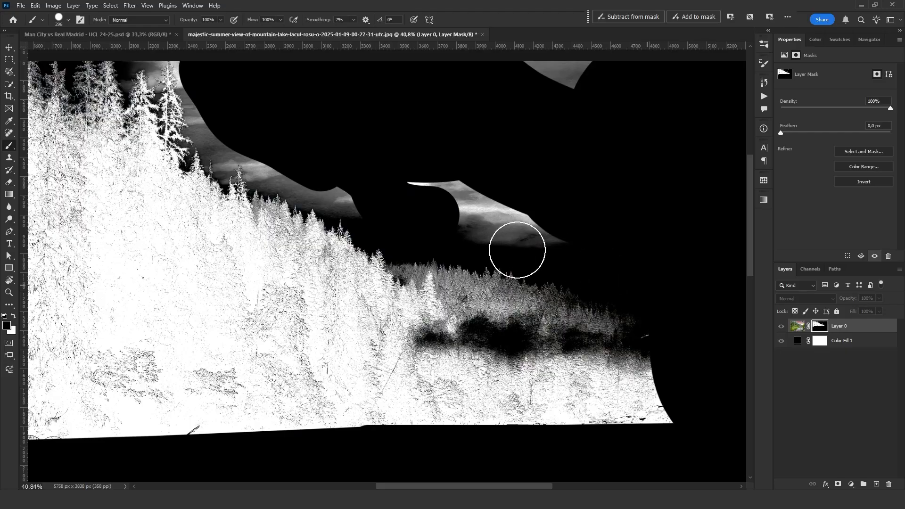
scroll(396, 194, up, 2)
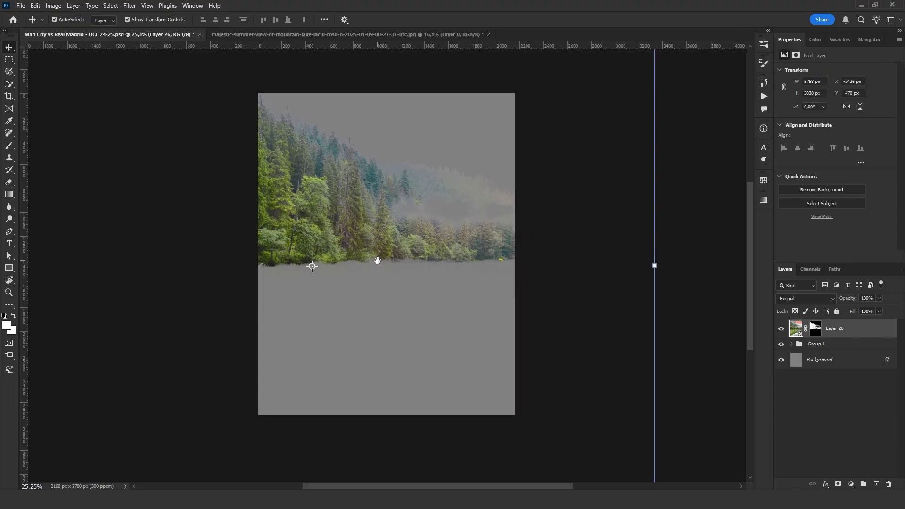
Lower the forest, add a #273340 solid fill above Background, and set Levels output white to 88
drag(376, 258, 298, 289)
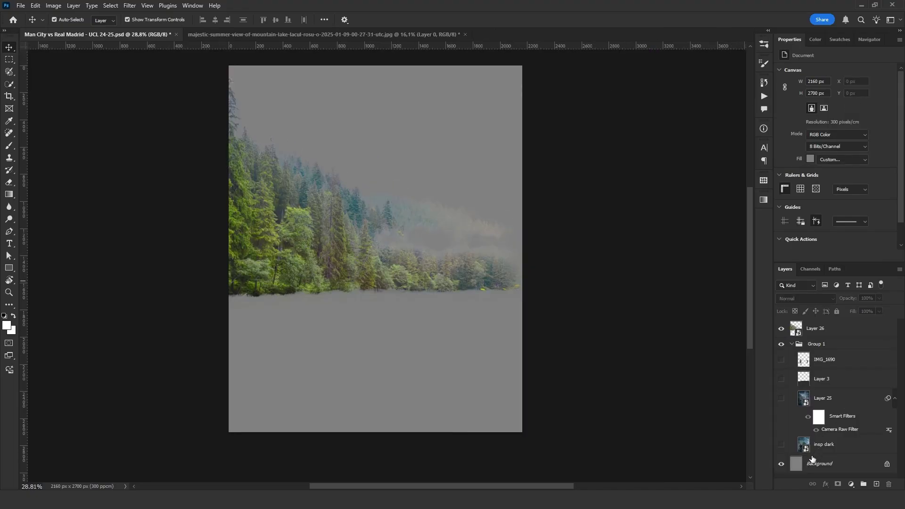
click(811, 463)
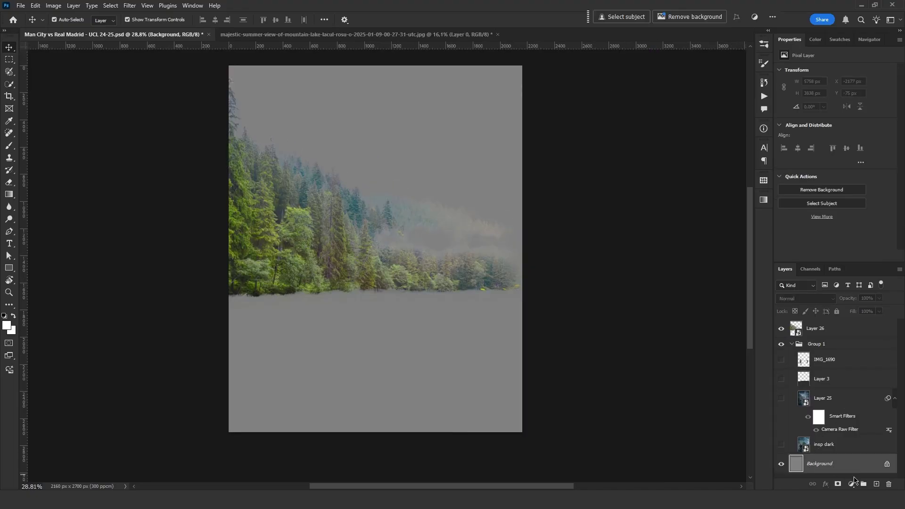
click(851, 484)
click(848, 317)
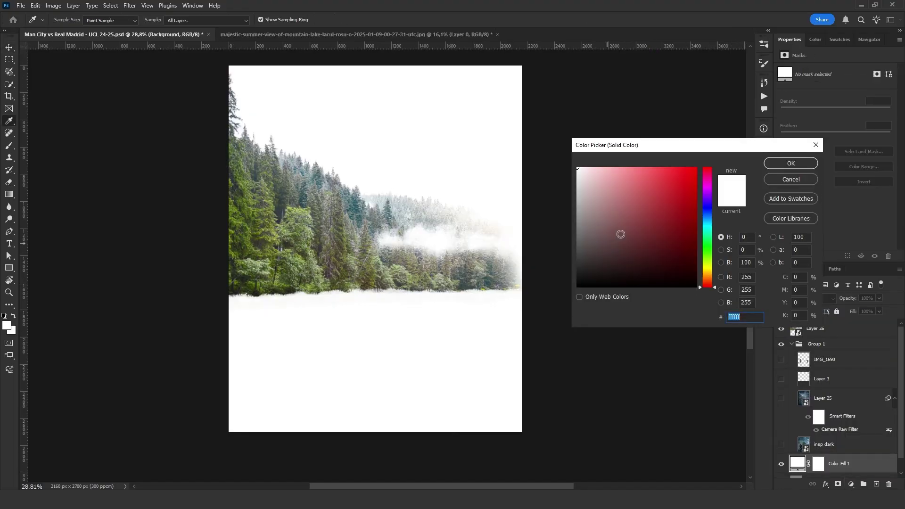
click(707, 219)
drag(662, 229, 625, 255)
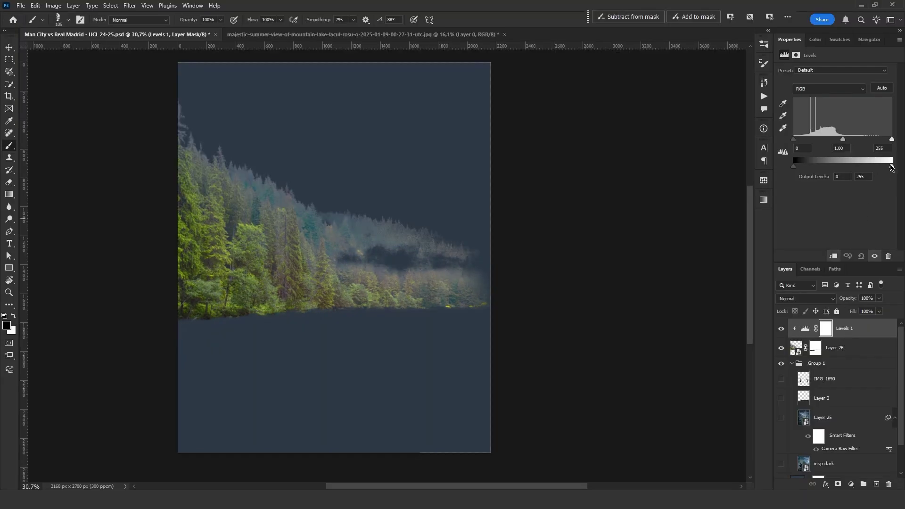
mouse_move(891, 167)
mouse_down()
mouse_move(828, 165)
mouse_move(904, 157)
mouse_up()
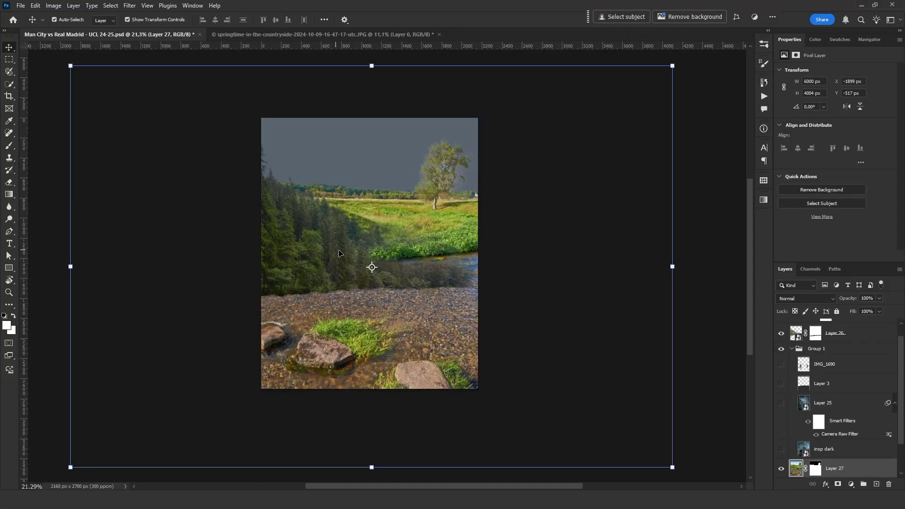
Drag the meadow landscape layer into position within the poster
drag(370, 264, 490, 295)
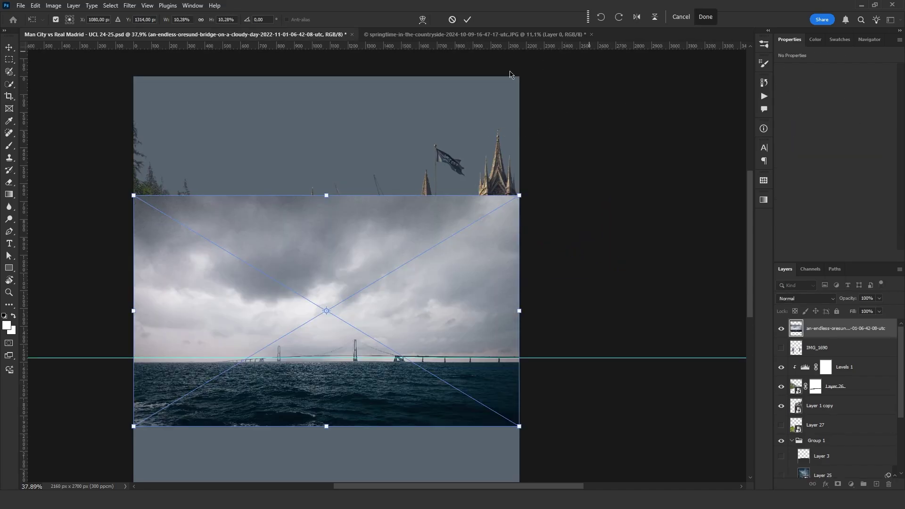
Enlarge the bridge photo, send it below the castle, and raise its waterline
drag(483, 291, 445, 246)
drag(524, 260, 502, 256)
key(Return)
key(ctrl+bracketleft)
key(ctrl+bracketleft)
key(ctrl+bracketleft)
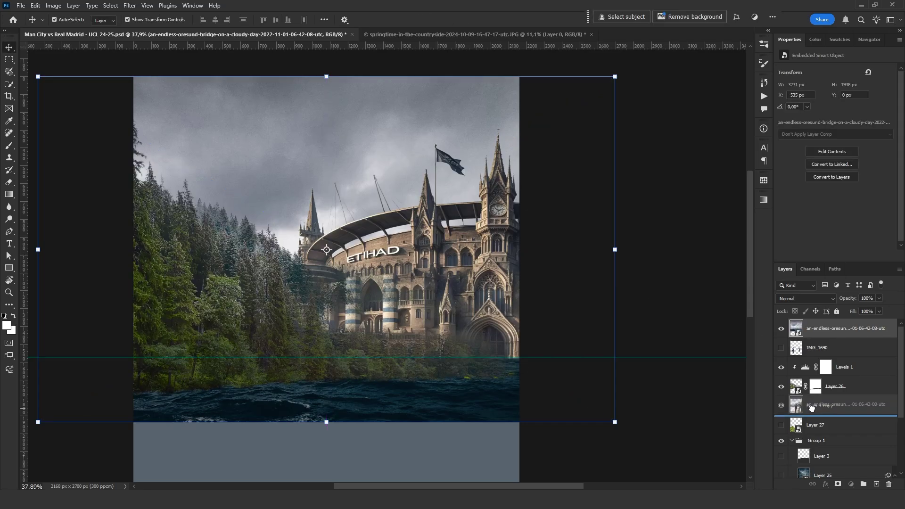
drag(444, 175, 394, 128)
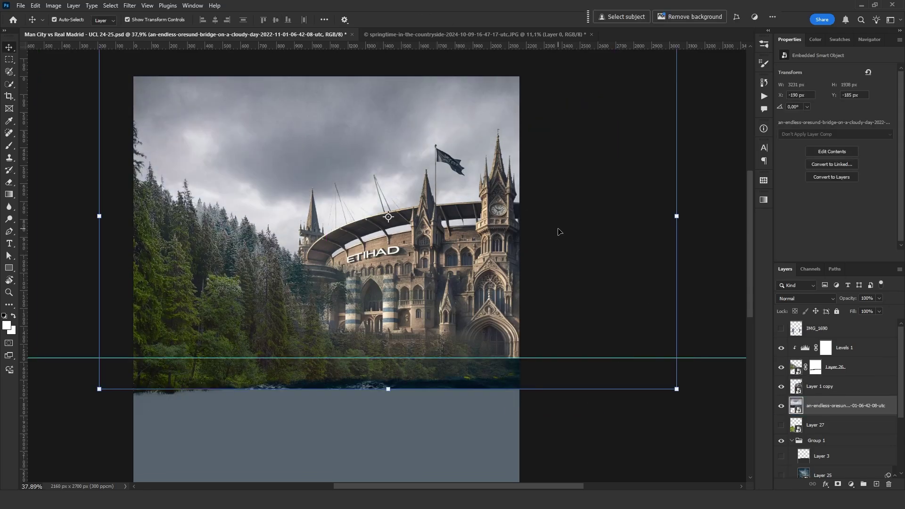
Set the bridge layer's blend mode to Hard Light
drag(414, 372, 435, 347)
key(ctrl+z)
key(ctrl+z)
key(ctrl+z)
key(ctrl+z)
key(ctrl+z)
click(806, 298)
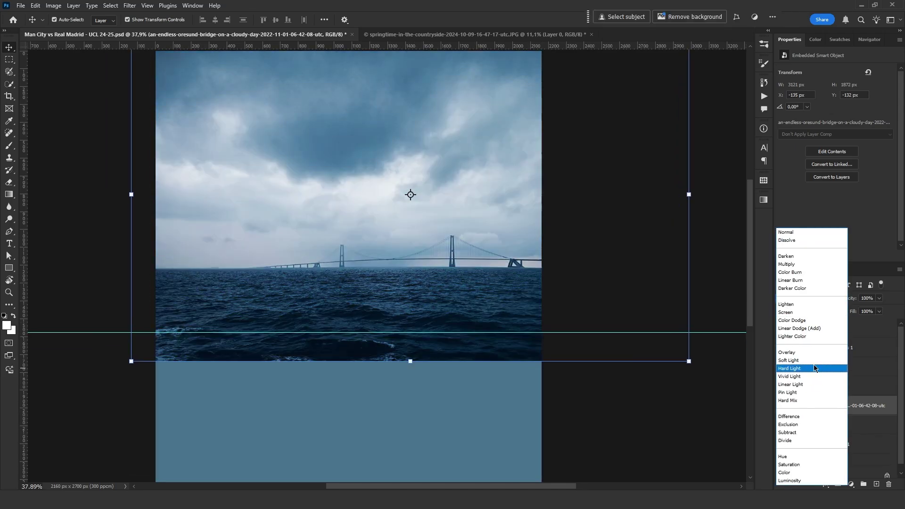
click(814, 368)
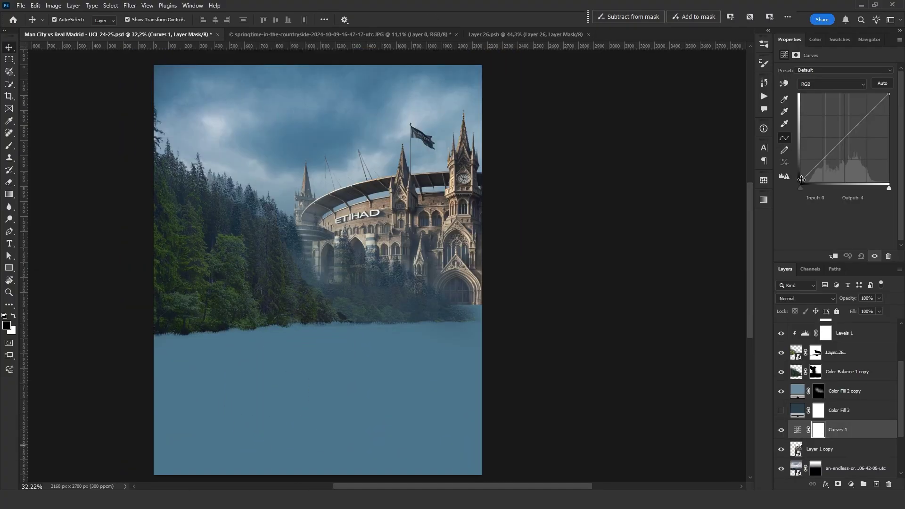
Lift the Curves black point, position the stream photo, and lower Levels output white to 106
drag(801, 181, 797, 163)
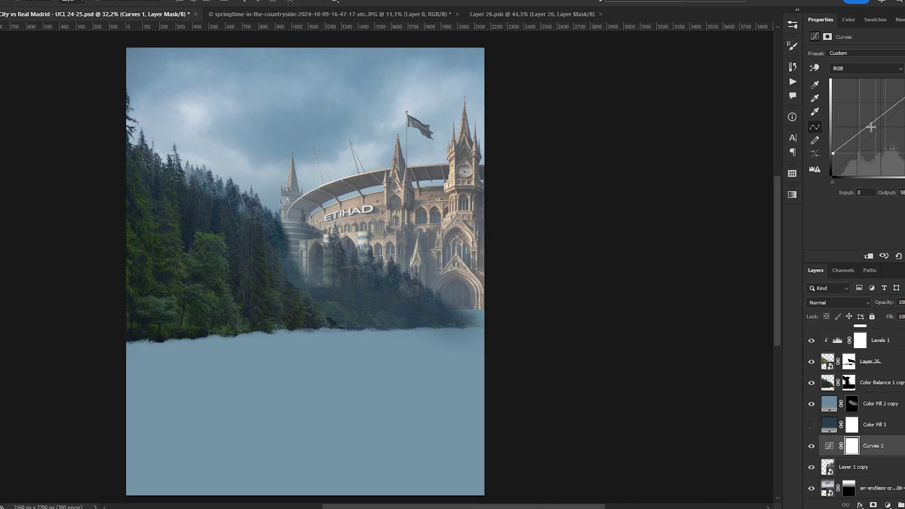
drag(829, 126, 833, 126)
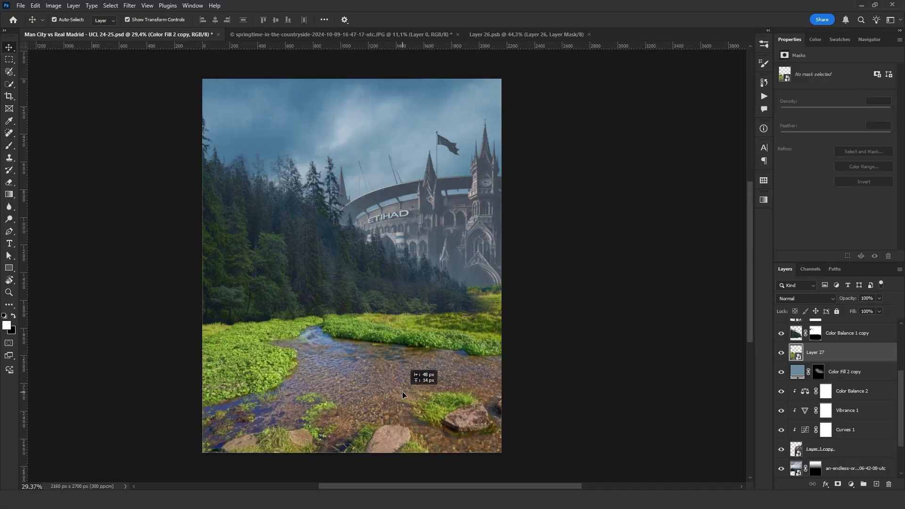
mouse_move(410, 369)
mouse_down()
mouse_move(383, 369)
mouse_move(400, 382)
mouse_up()
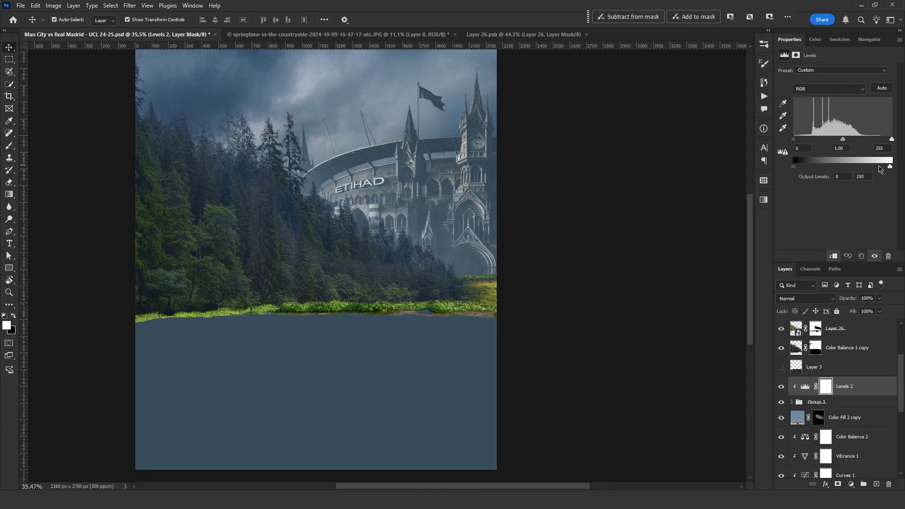
mouse_move(880, 169)
mouse_down()
mouse_move(836, 170)
mouse_move(845, 167)
mouse_up()
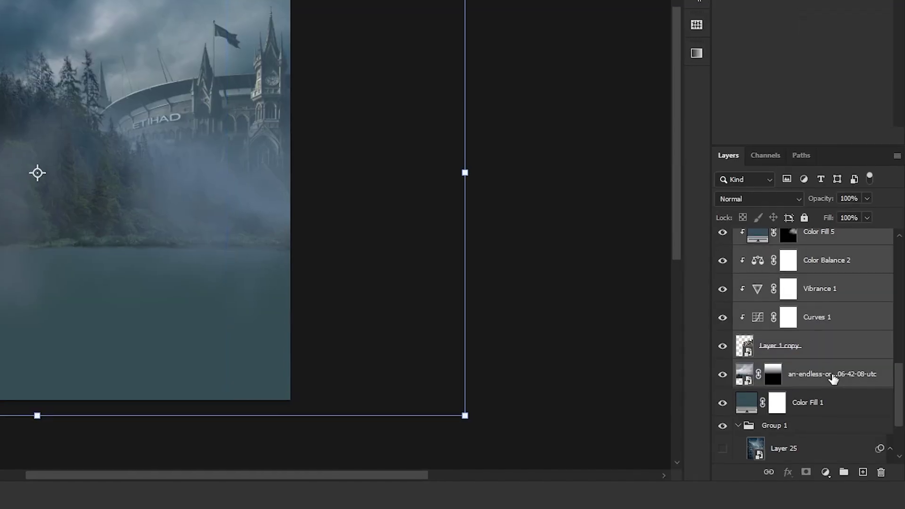
Duplicate Group 4 and merge the copy into a single layer
scroll(828, 360, up, 3)
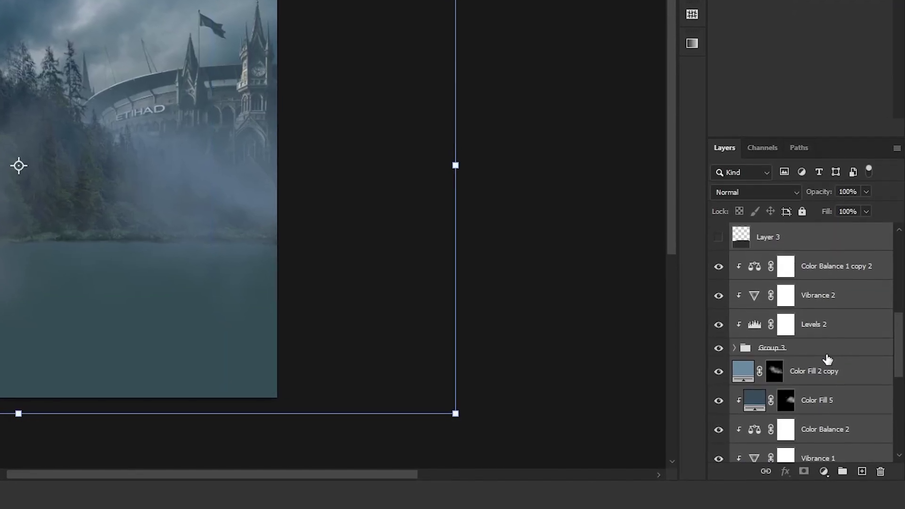
scroll(828, 360, down, 4)
click(716, 276)
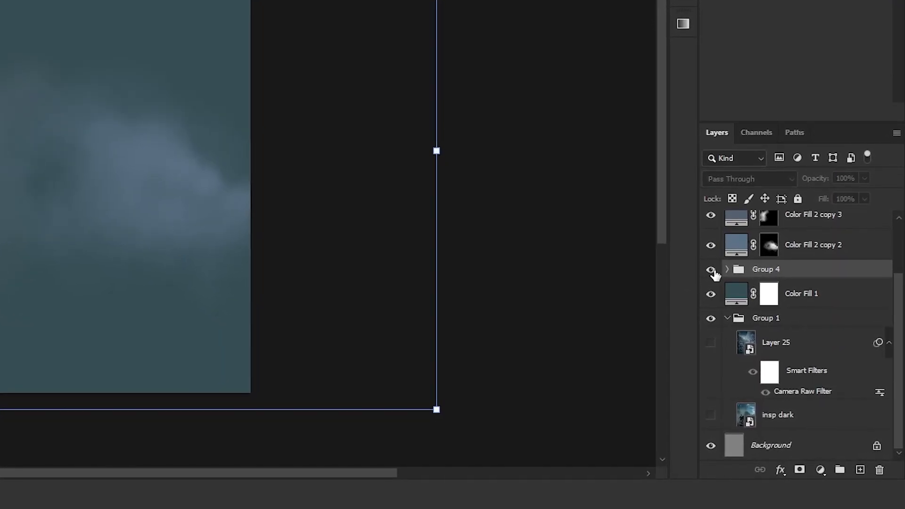
click(717, 277)
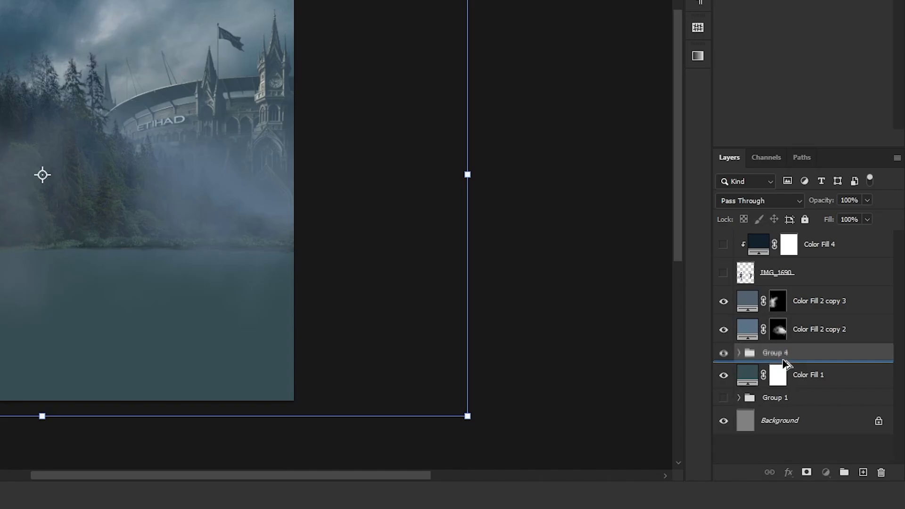
drag(784, 363, 785, 366)
key(ctrl+e)
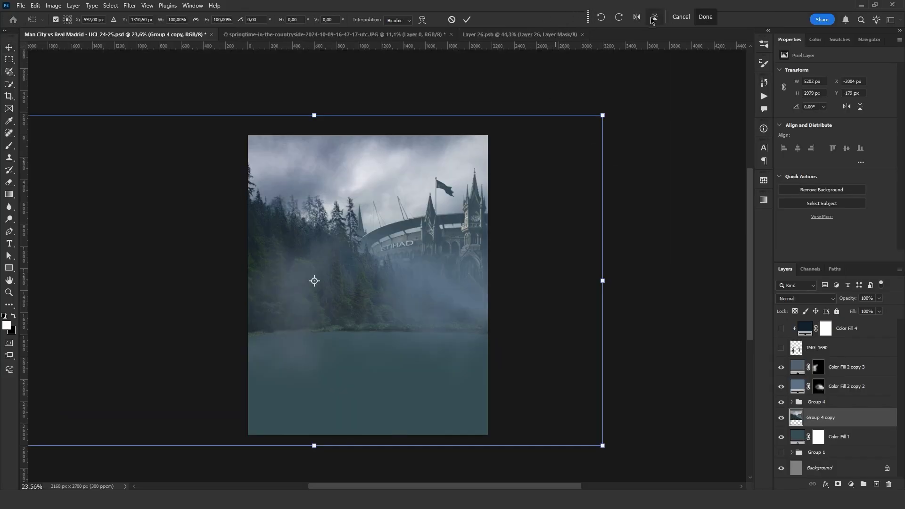
Flip the merged copy vertically, move it under the shoreline, and arc-warp it
click(654, 18)
scroll(482, 315, down, 3)
drag(482, 314, 469, 406)
drag(443, 326, 443, 305)
right_click(443, 306)
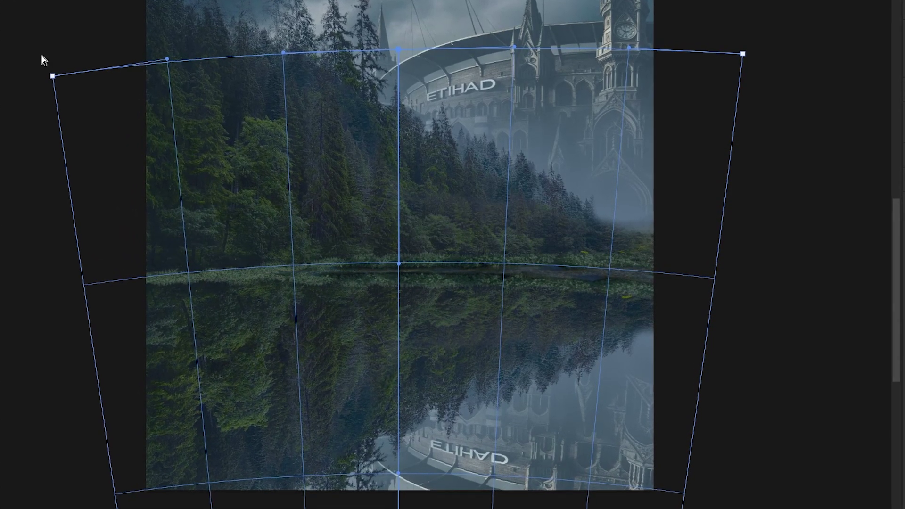
click(60, 79)
Commit the warp and apply a vertical Motion Blur (angle -90, 43 px) to the reflection
key(Return)
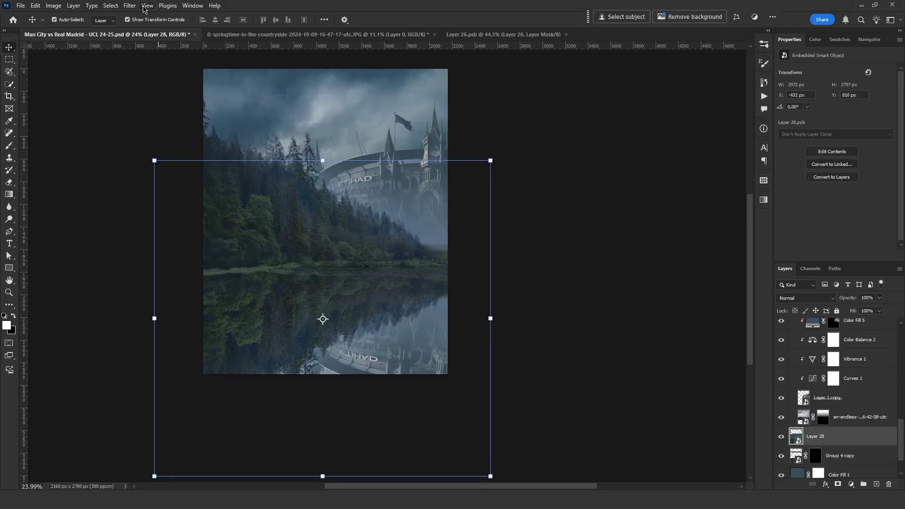
click(130, 5)
mouse_move(173, 117)
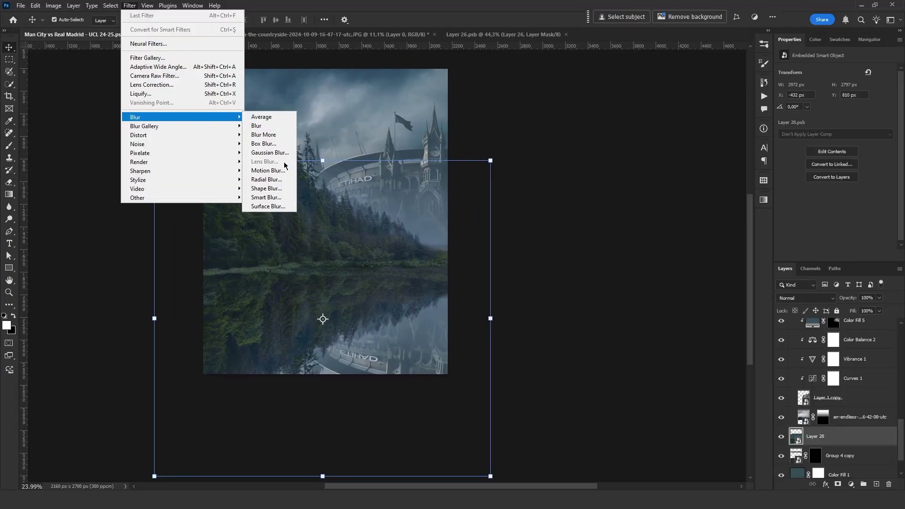
click(267, 170)
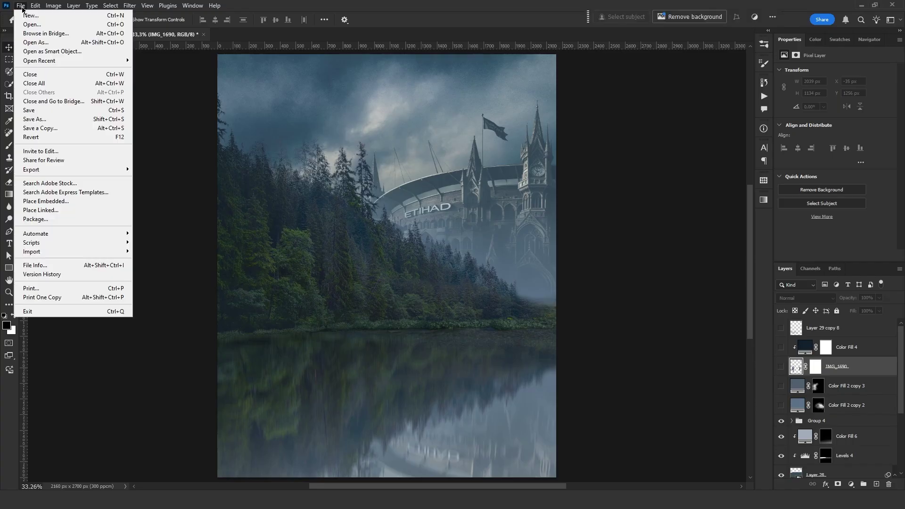
Create a 600 × 900 px document with a black background and convert it to Layer 0
click(26, 16)
text(600)
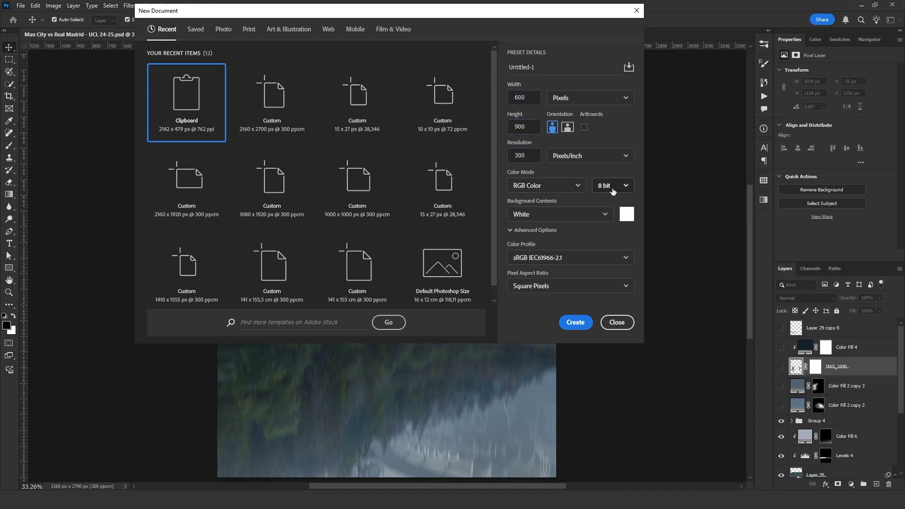
click(625, 217)
click(787, 164)
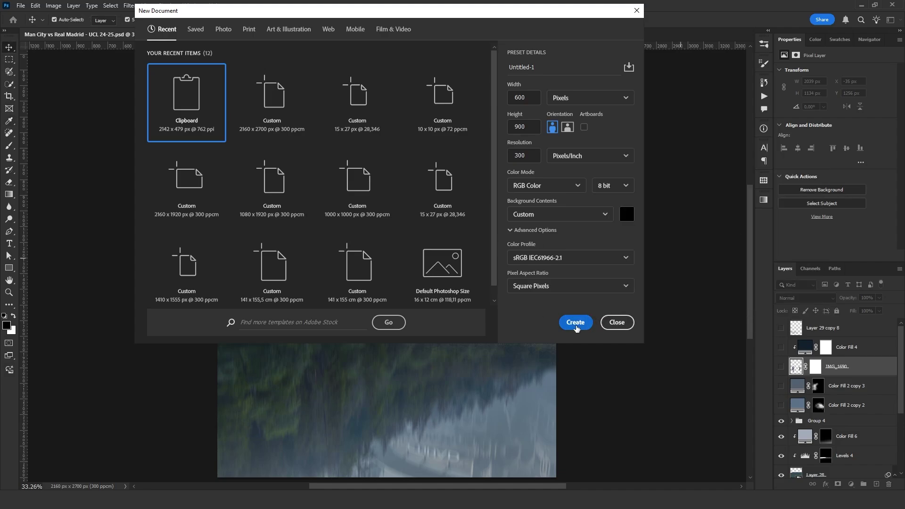
click(575, 327)
click(386, 264)
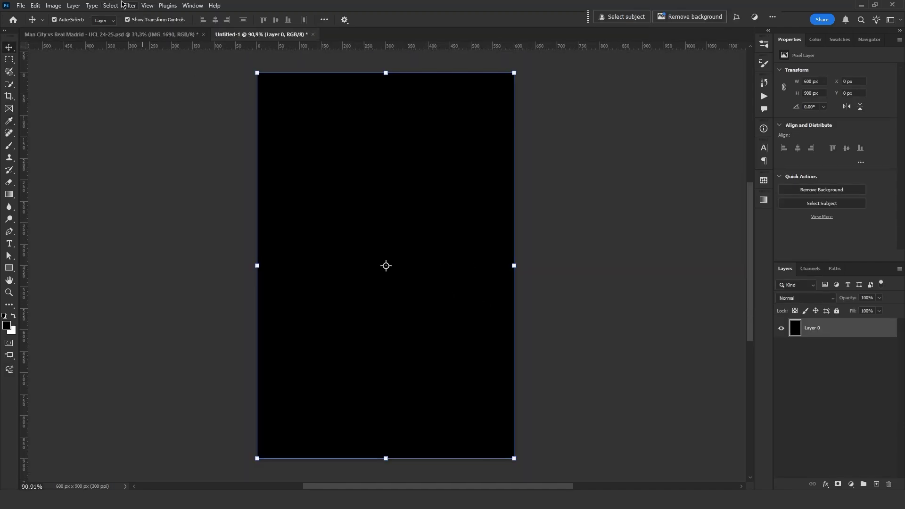
Add 400% monochromatic noise to the layer
click(128, 5)
mouse_move(222, 273)
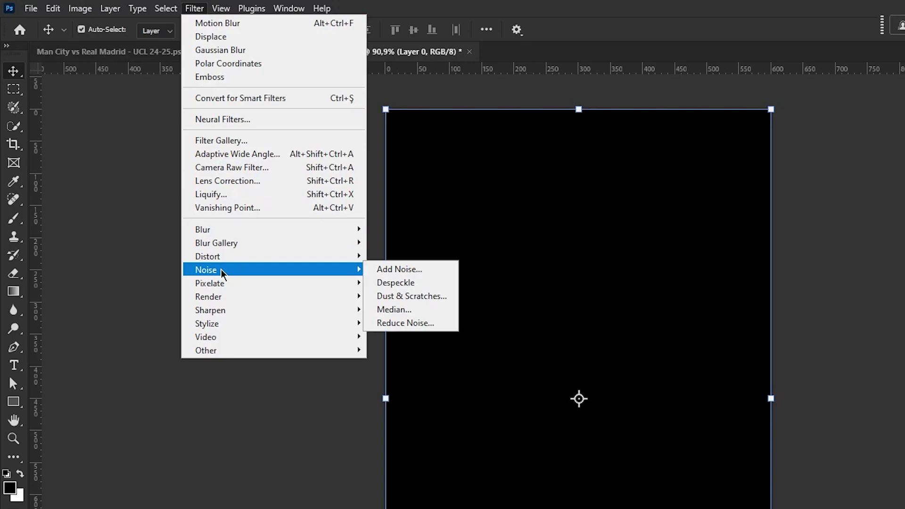
click(391, 273)
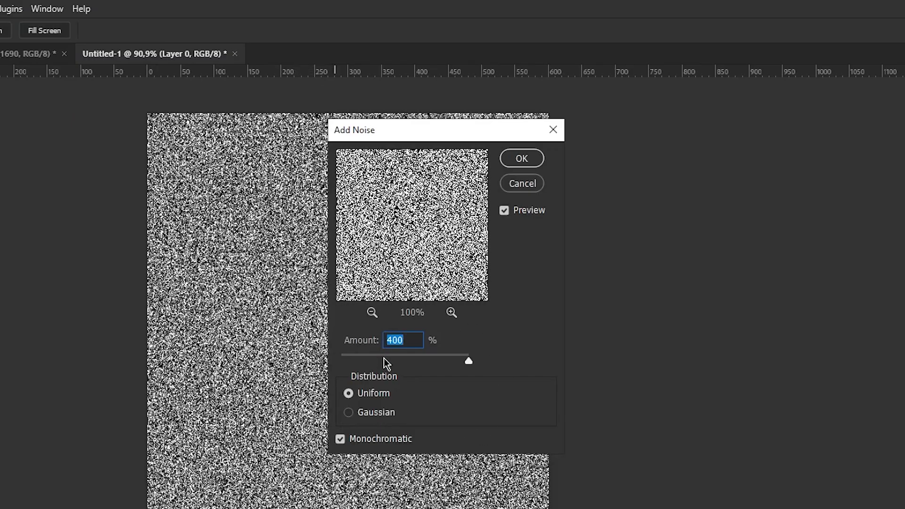
click(521, 159)
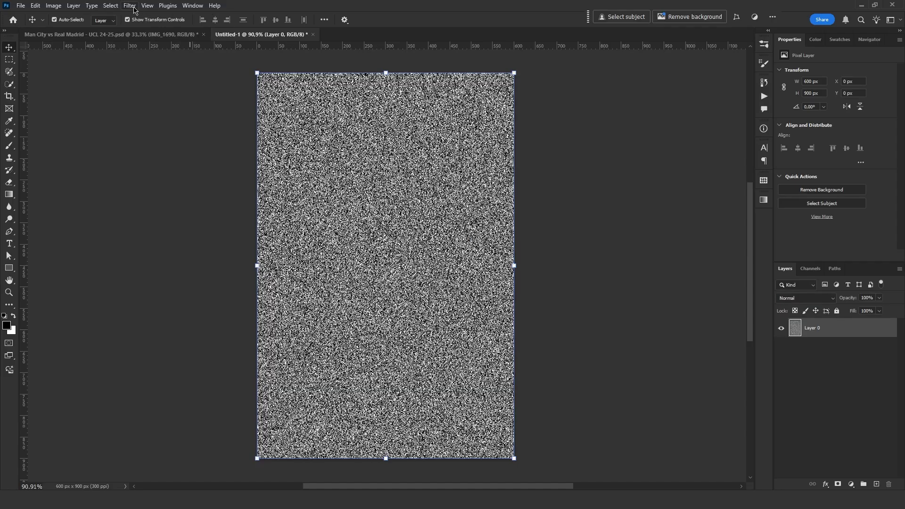
Apply a Gaussian Blur with radius 1,0 to the noise
click(194, 8)
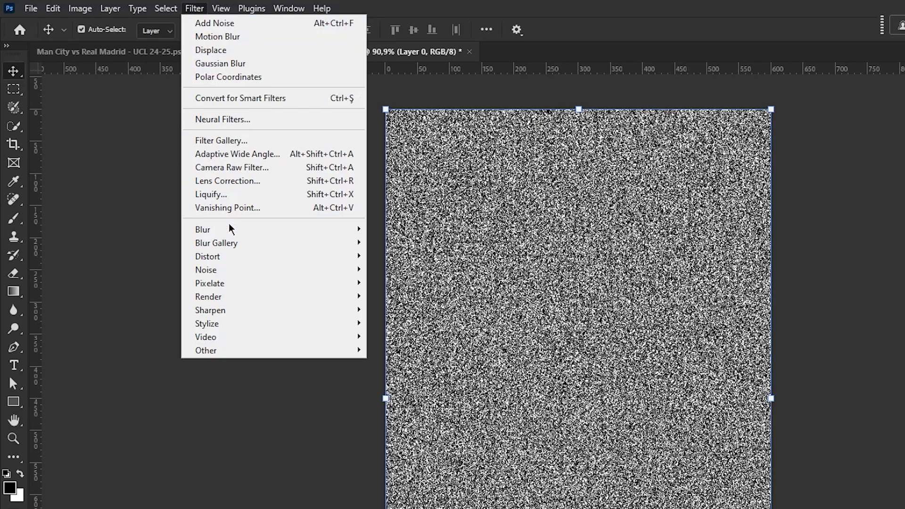
mouse_move(232, 231)
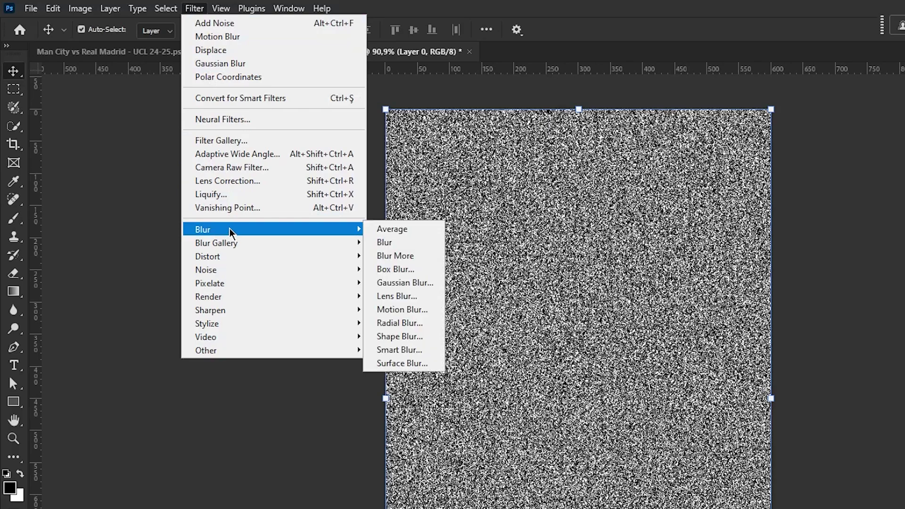
click(407, 281)
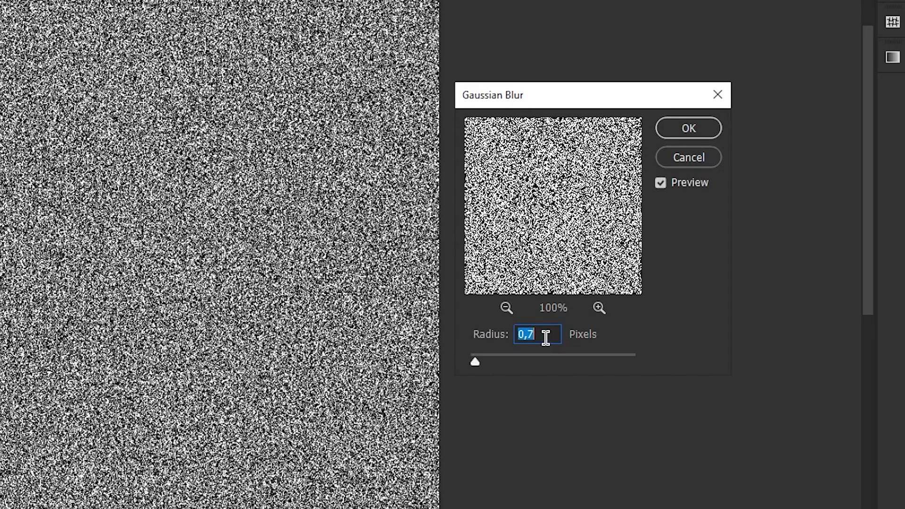
key(Up)
key(Up)
key(Up)
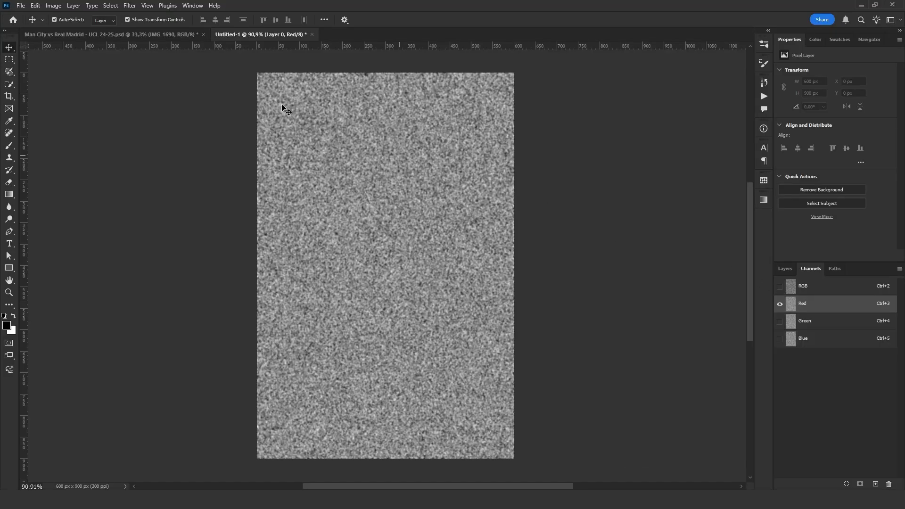
Emboss the Red channel alone at -180°
click(115, 5)
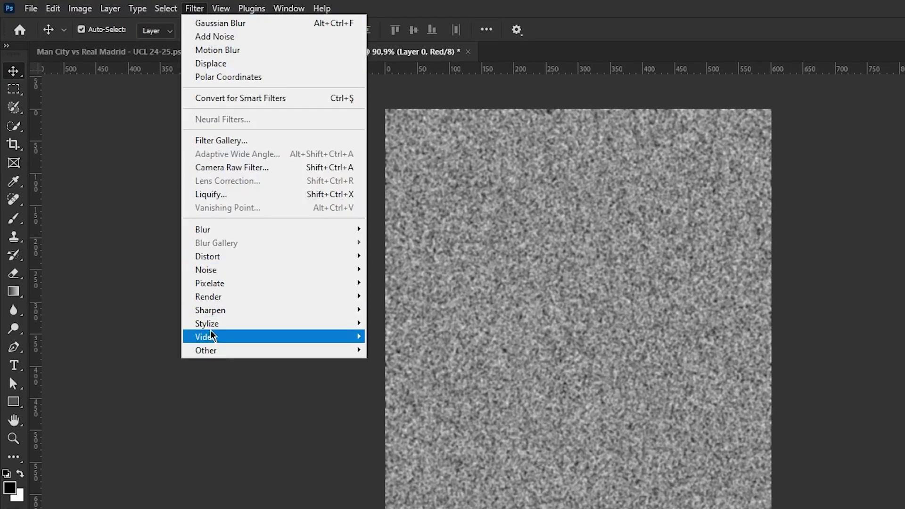
mouse_move(215, 325)
click(434, 337)
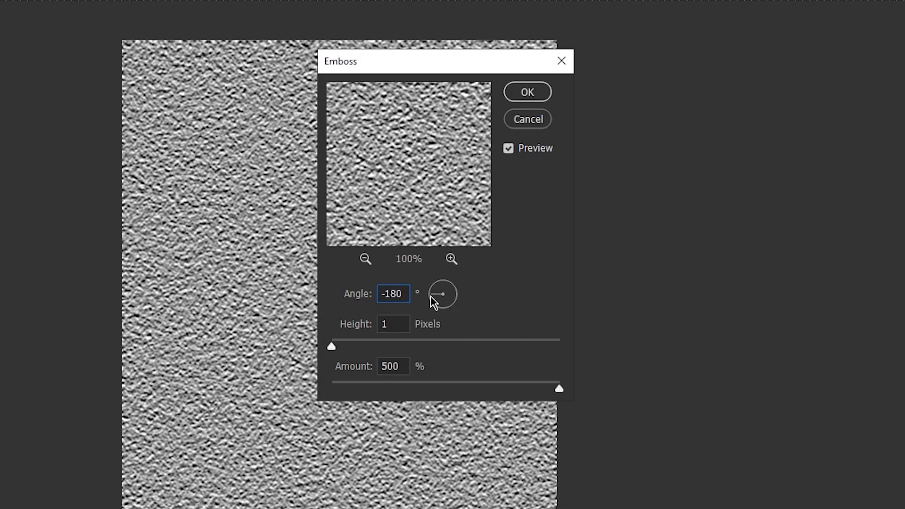
click(530, 95)
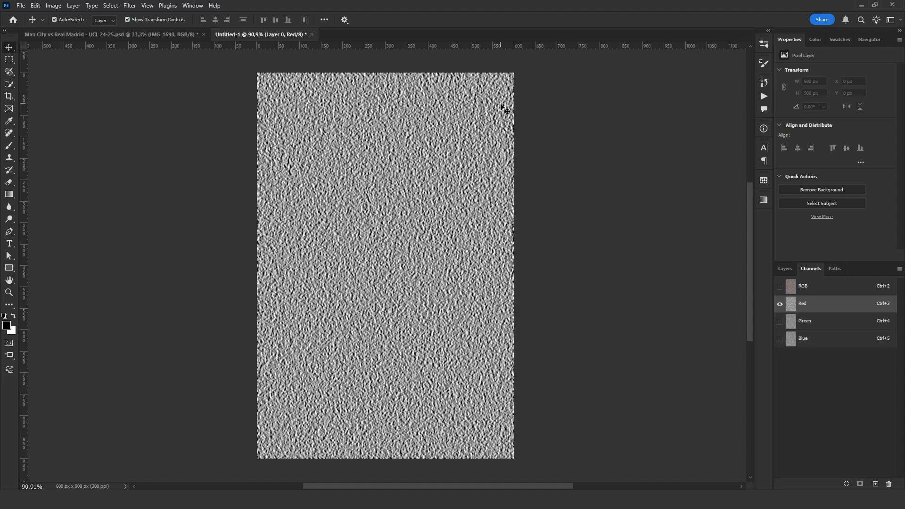
Emboss the Green channel with the light angle set to 90°
click(792, 323)
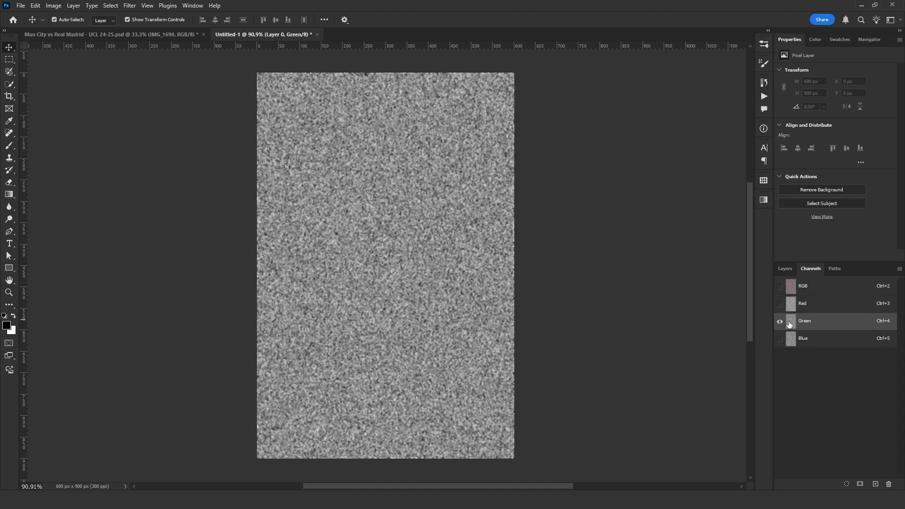
click(129, 6)
mouse_move(189, 215)
click(264, 223)
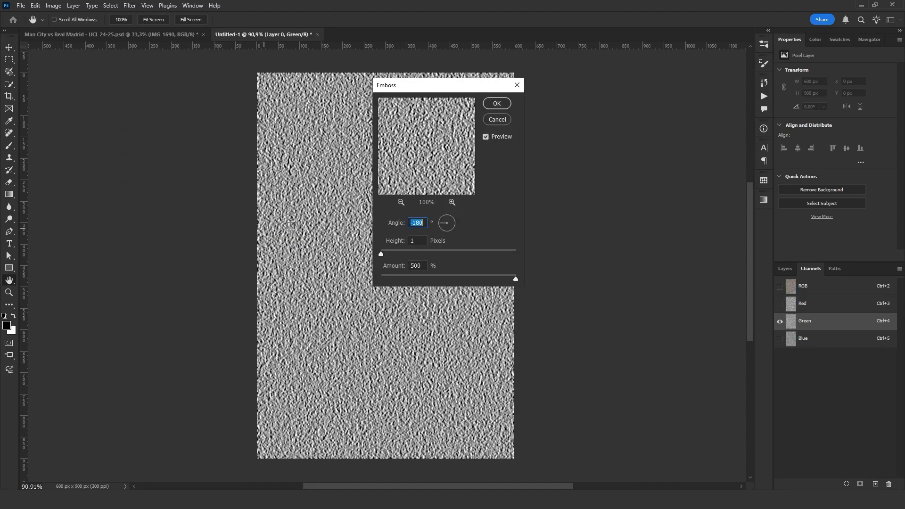
click(441, 307)
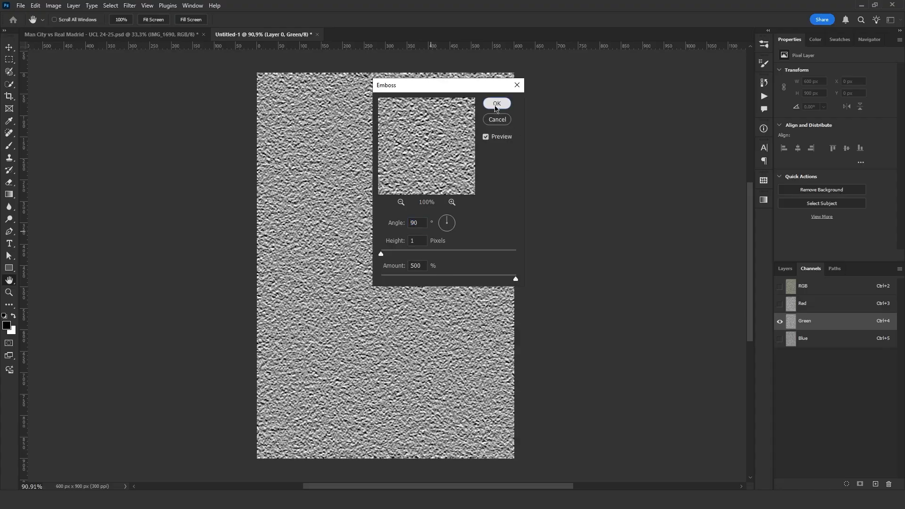
click(495, 106)
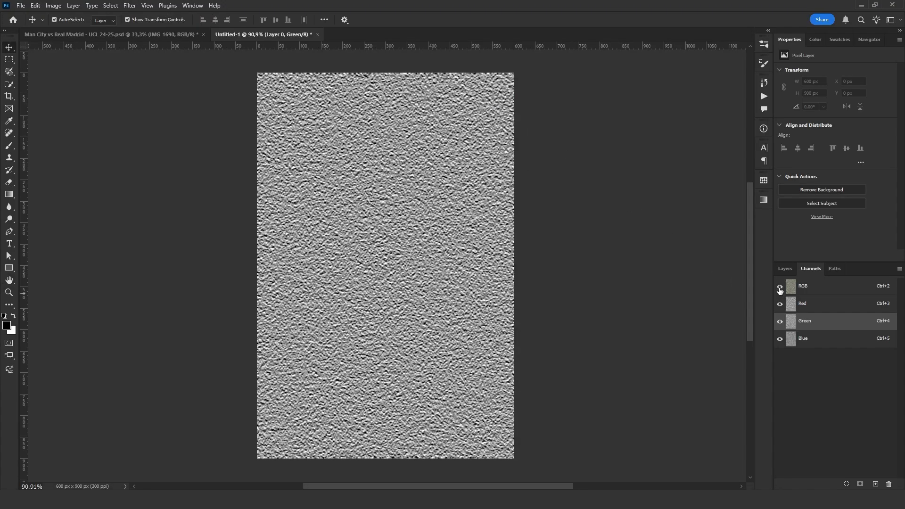
Stretch the noise texture in perspective by widening its bottom edge into ripples
click(779, 288)
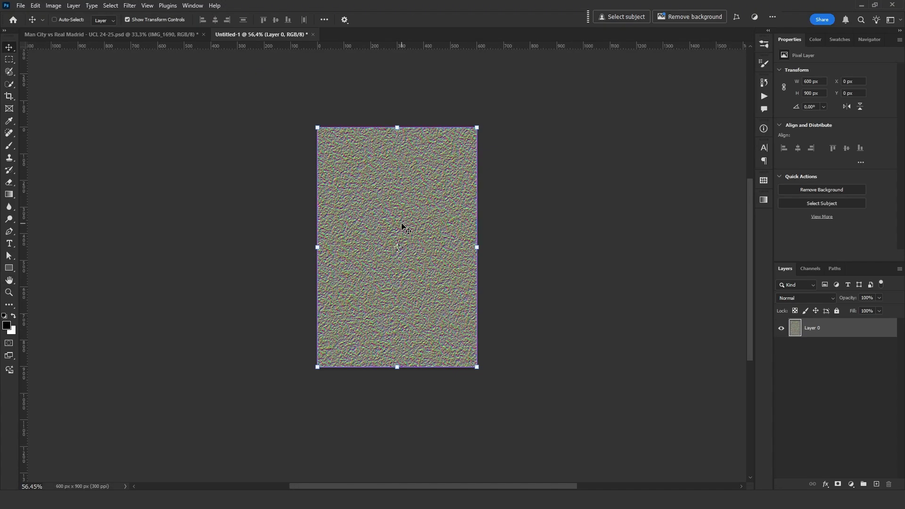
key(ctrl+t)
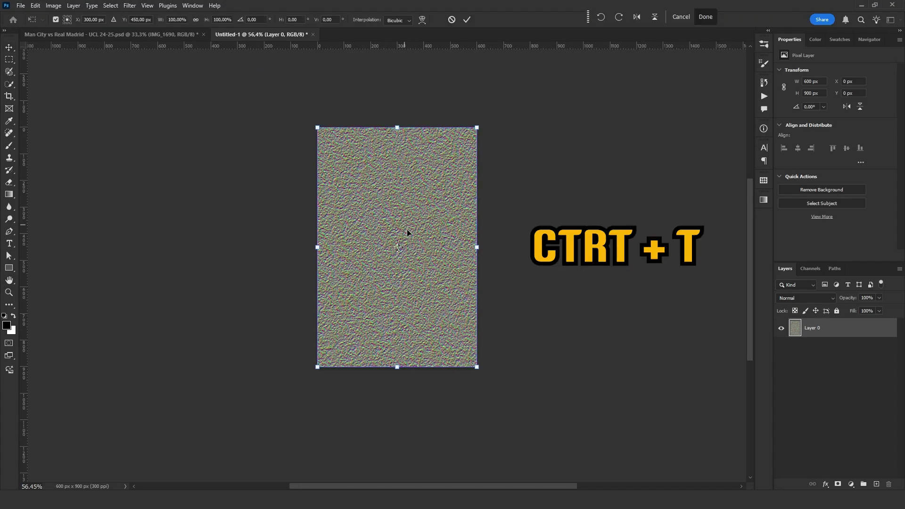
right_click(407, 230)
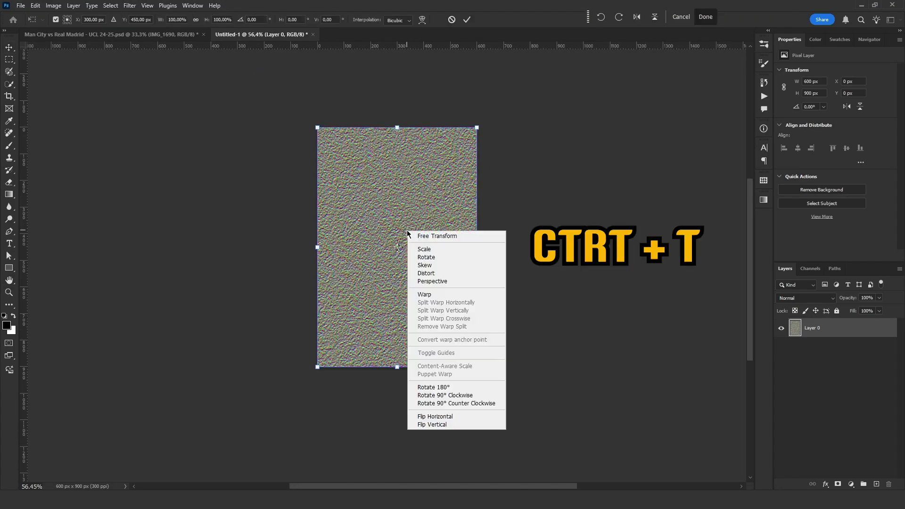
click(427, 281)
scroll(424, 299, down, 5)
drag(410, 308, 427, 311)
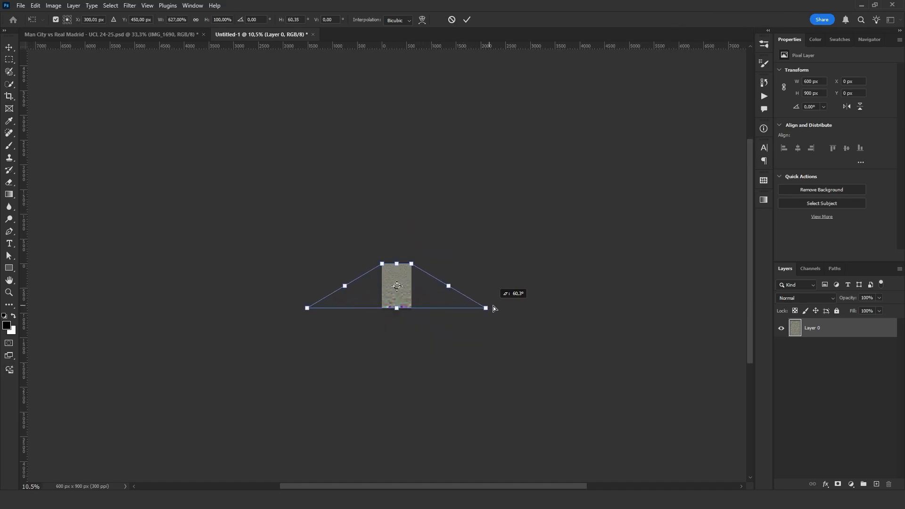
key(Return)
Save the texture as water.psd
scroll(396, 288, up, 5)
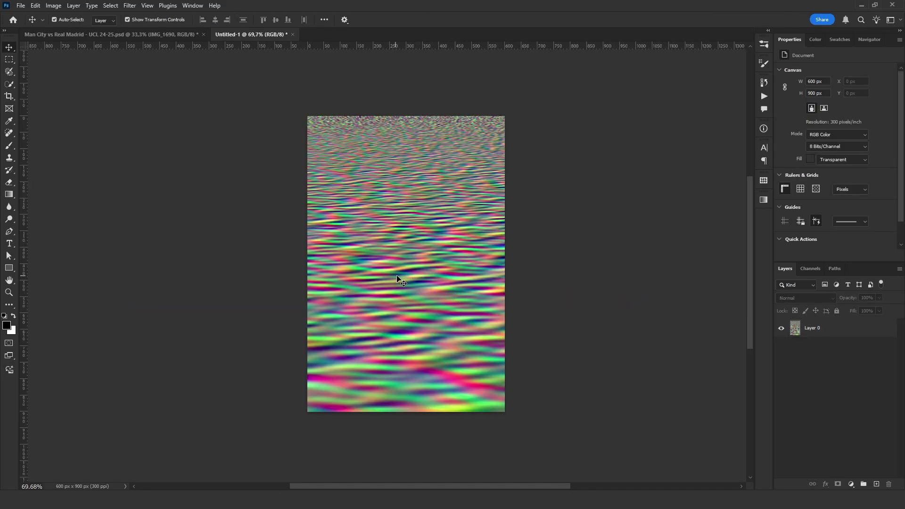
key(ctrl+shift+s)
text(wa)
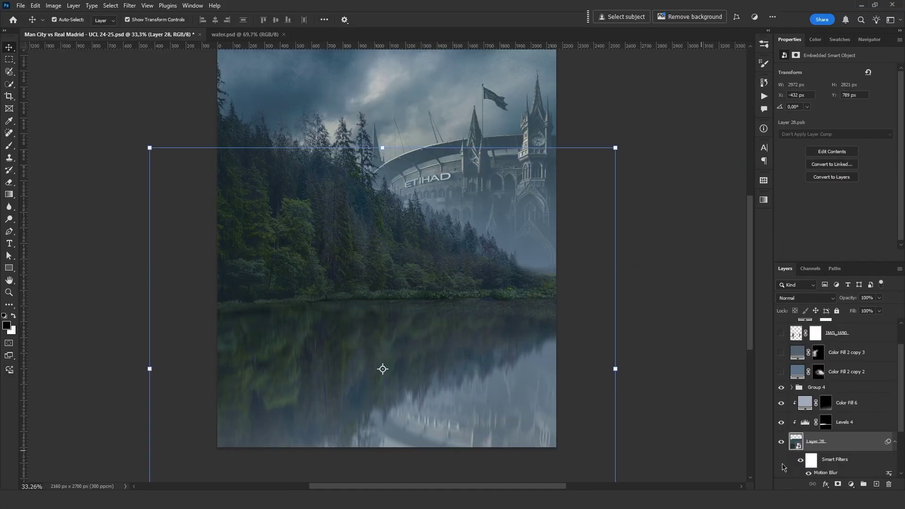
Apply Displace (Horizontal 10, Vertical 50) to Layer 28 using water.psd as the map
scroll(812, 438, down, 1)
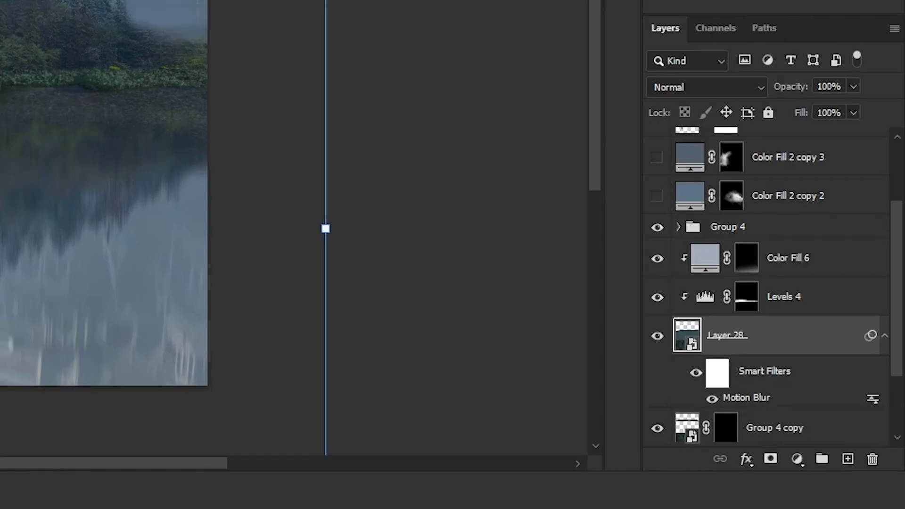
click(186, 8)
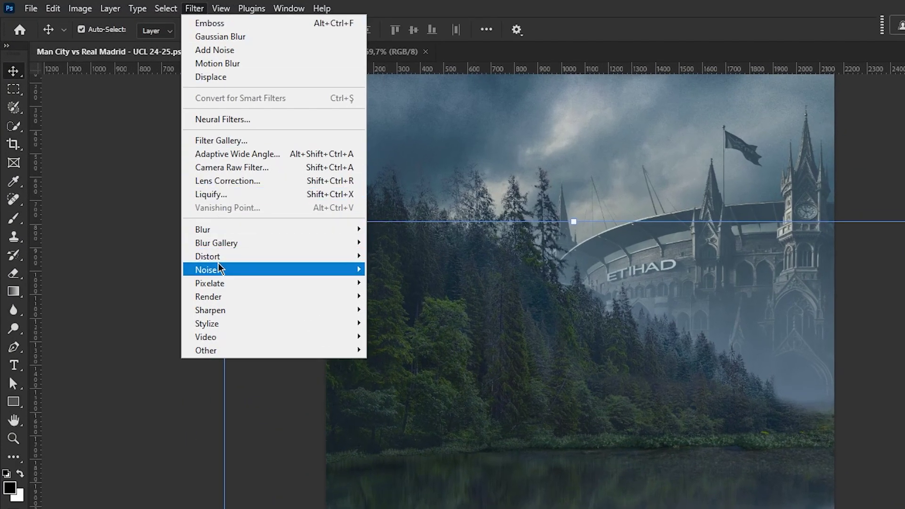
mouse_move(218, 260)
click(380, 261)
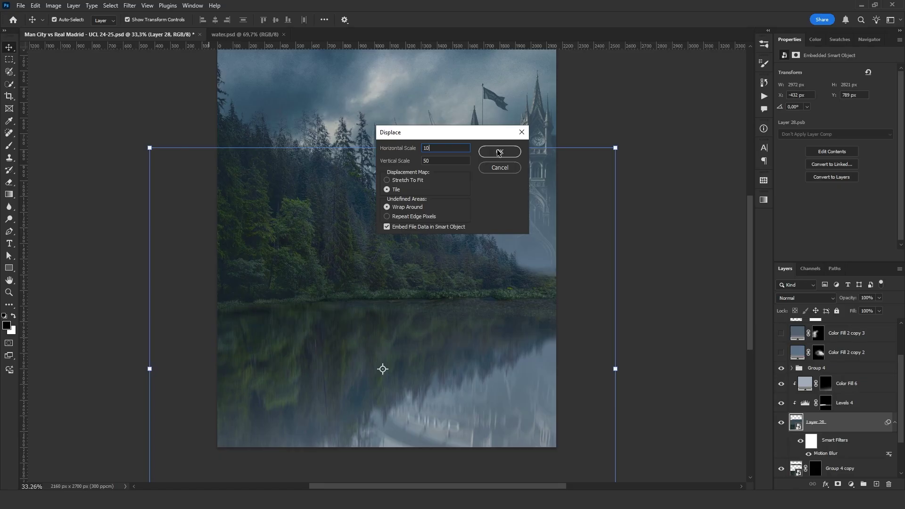
click(570, 178)
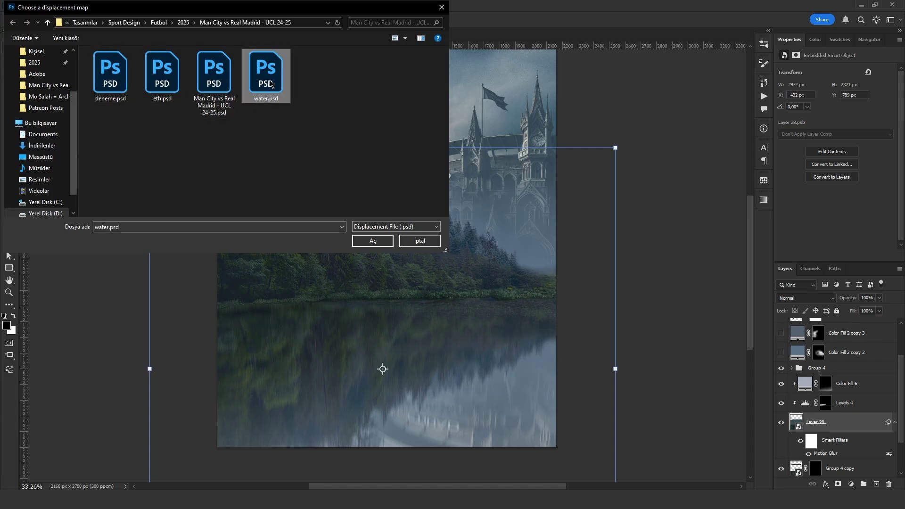
click(371, 241)
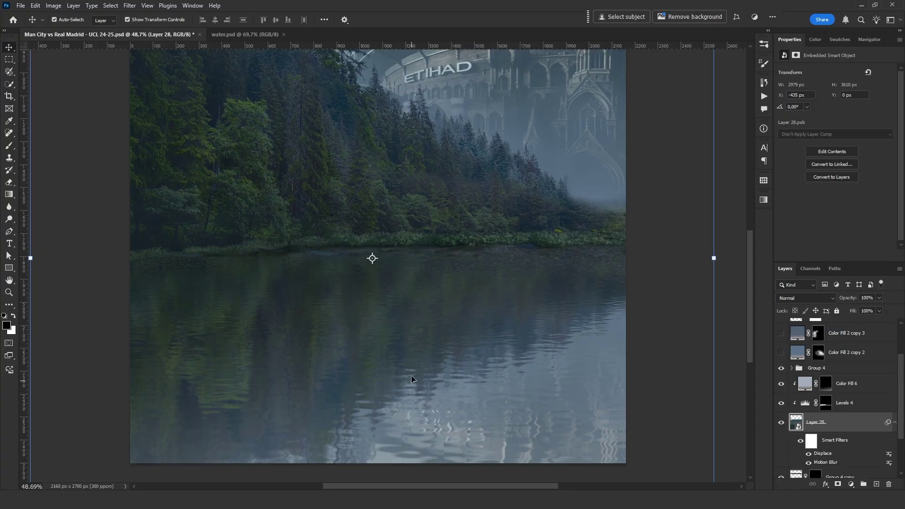
scroll(412, 375, down, 3)
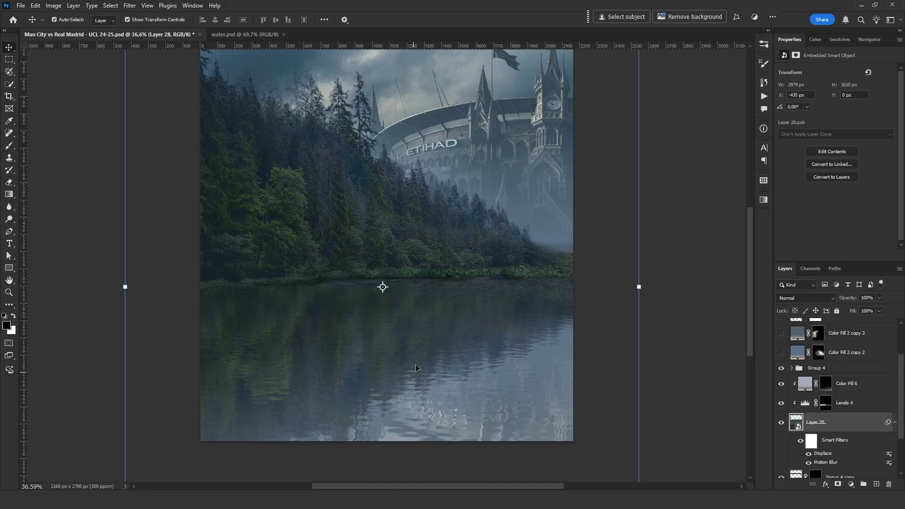
double_click(824, 454)
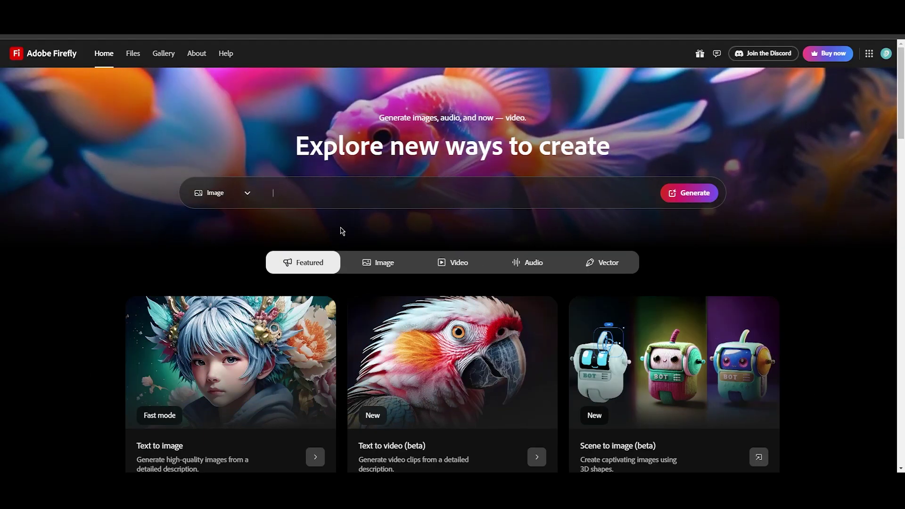
Generate knight images from the pasted armored knight prompt, then switch content type to Photo
key(ctrl+v)
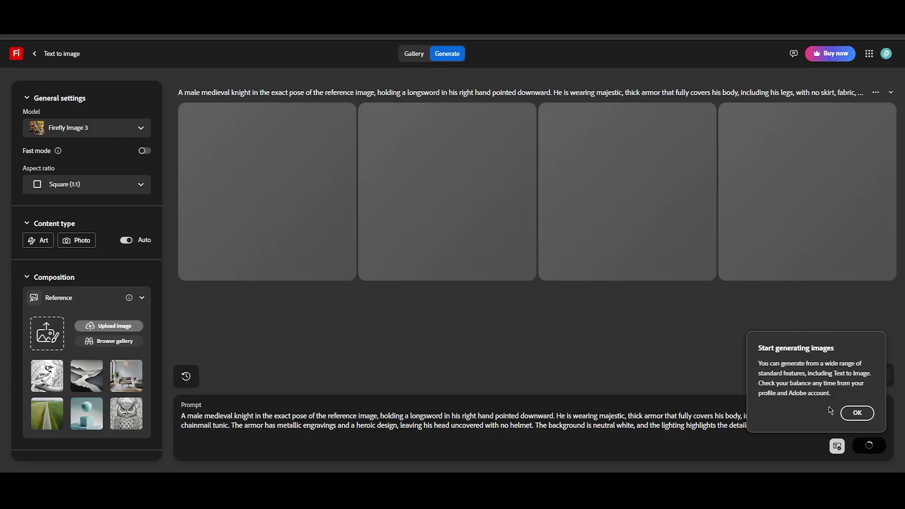
click(857, 413)
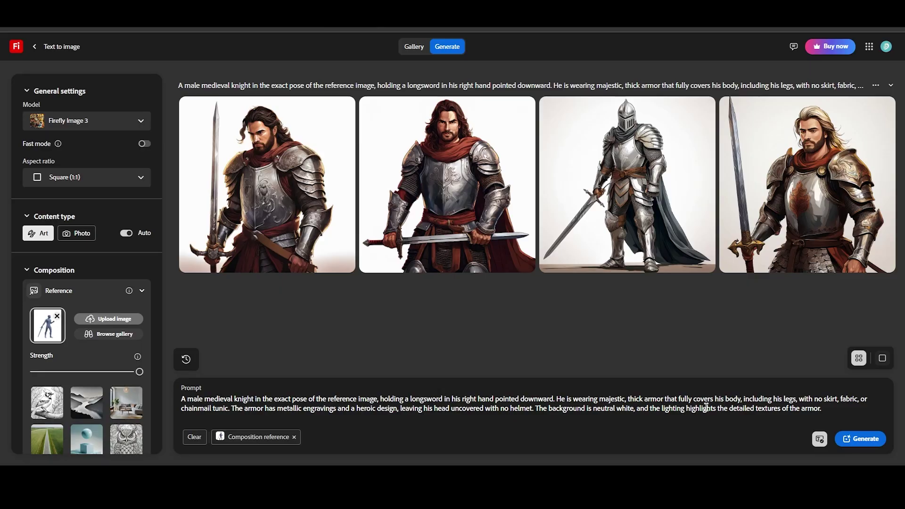
click(861, 439)
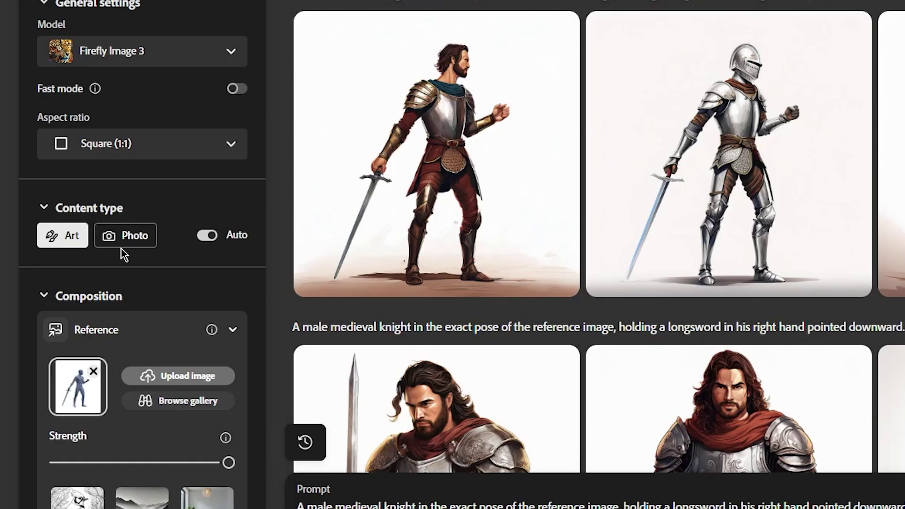
click(127, 241)
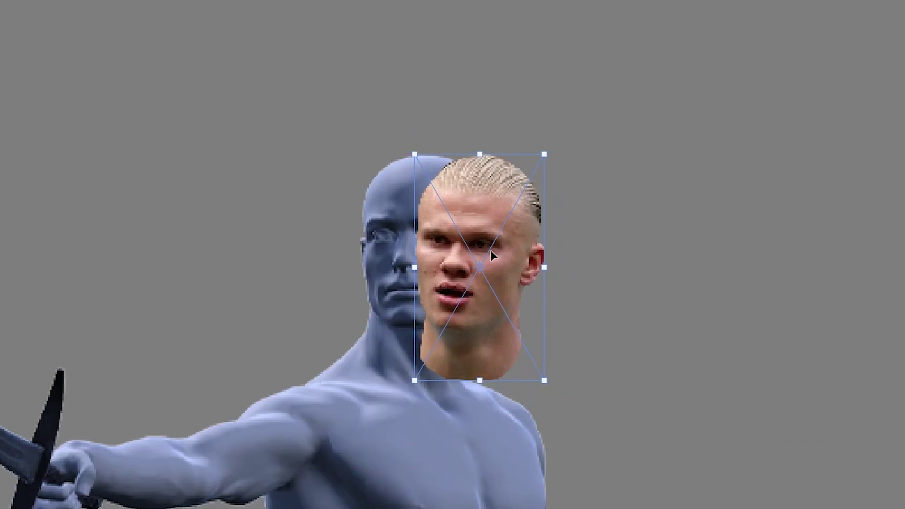
Place the face, breastplate, shoulder piece, vambrace and armor skirt onto the figure
drag(491, 251, 432, 254)
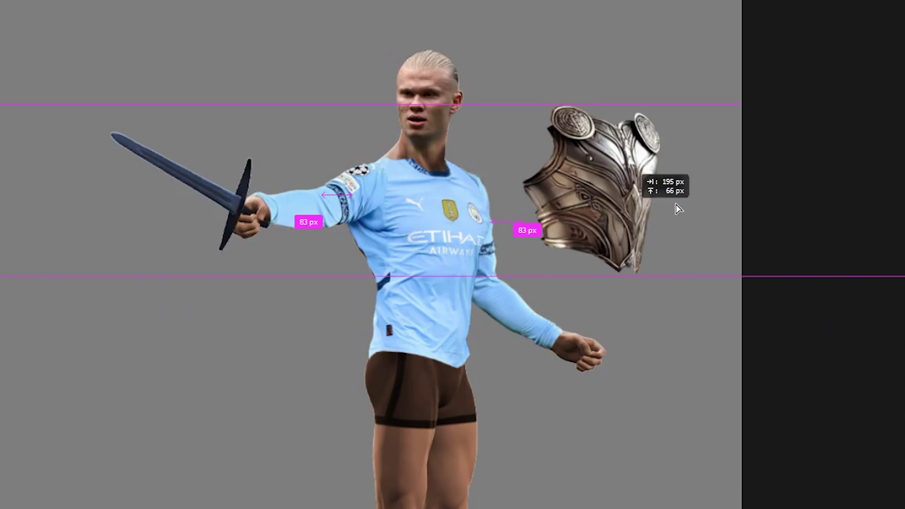
drag(676, 206, 485, 261)
drag(202, 0, 240, 62)
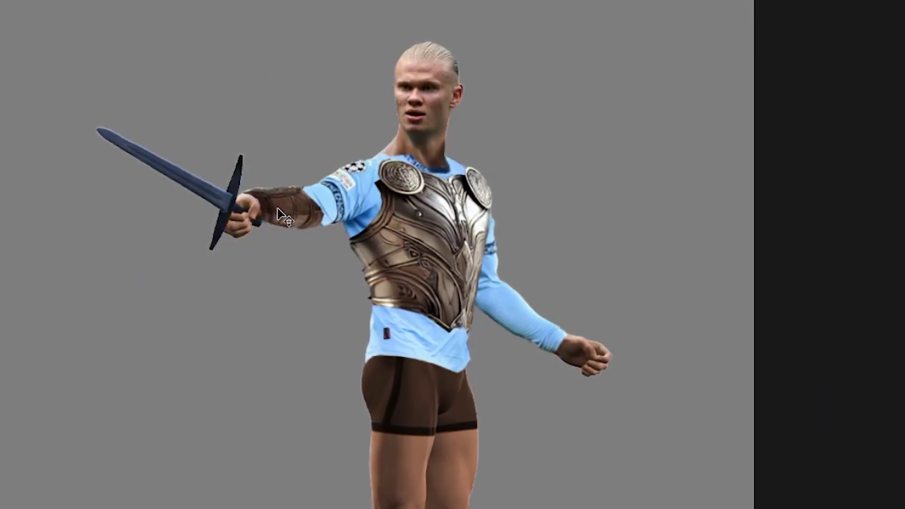
drag(255, 0, 339, 156)
drag(466, 0, 564, 279)
drag(651, 0, 402, 415)
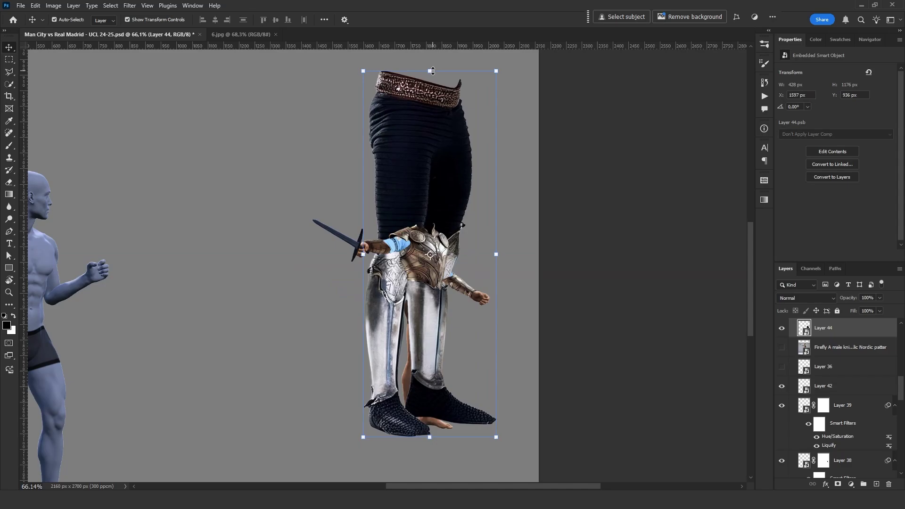
Shrink the trousers to the waist and resize the tasset before warping it
drag(432, 71, 405, 334)
scroll(429, 309, up, 5)
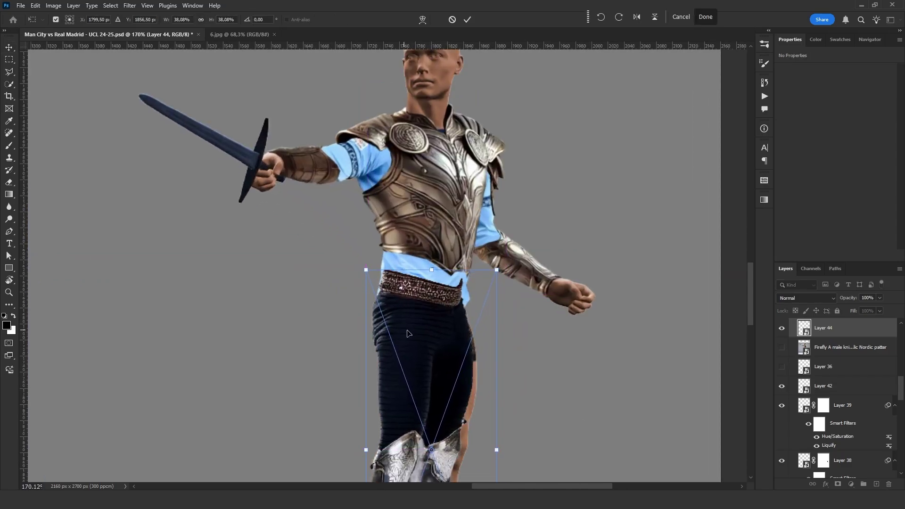
scroll(407, 334, down, 3)
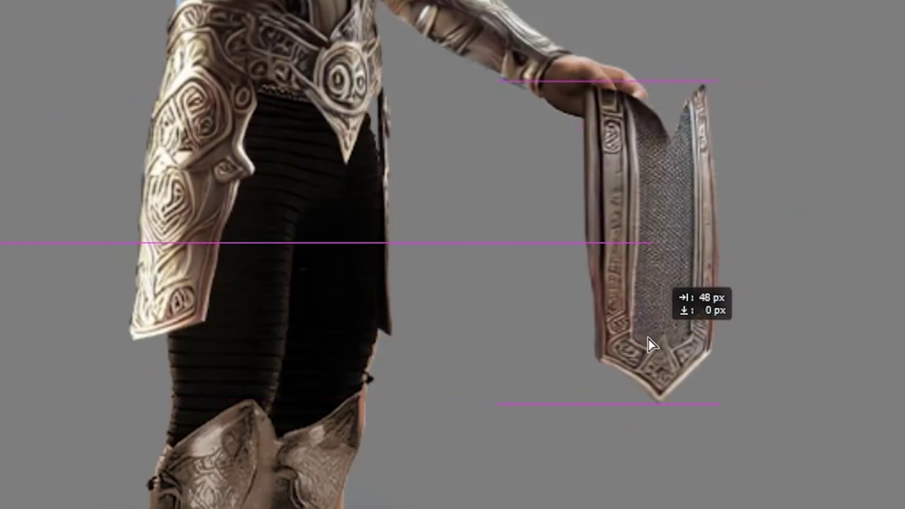
drag(651, 343, 461, 349)
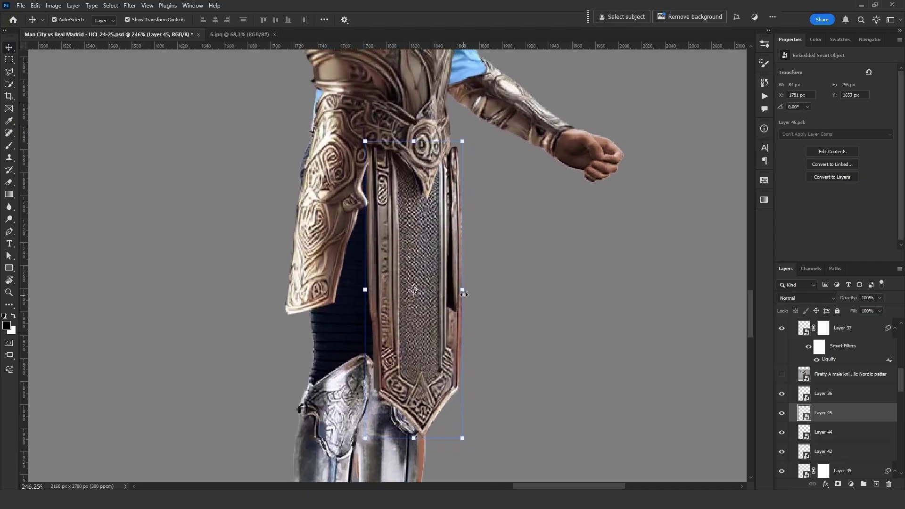
mouse_move(464, 295)
mouse_down()
mouse_move(459, 273)
mouse_move(461, 288)
mouse_up()
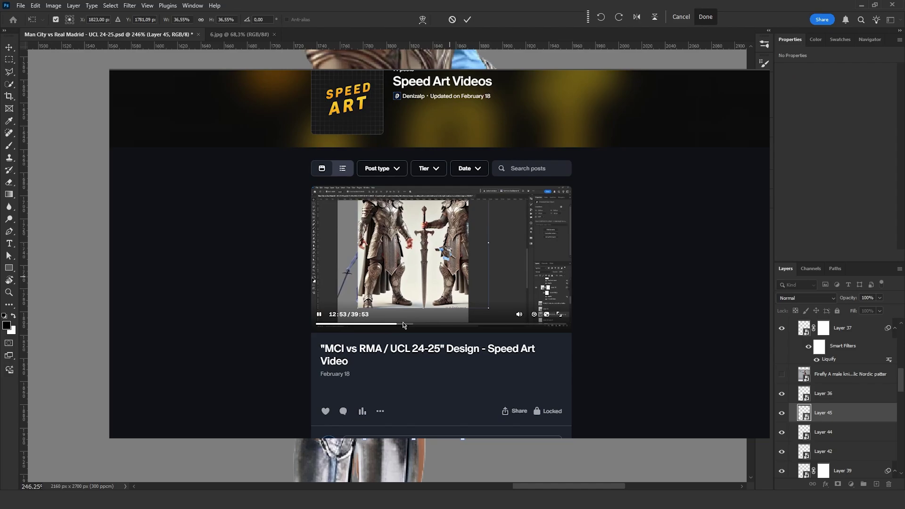
right_click(405, 346)
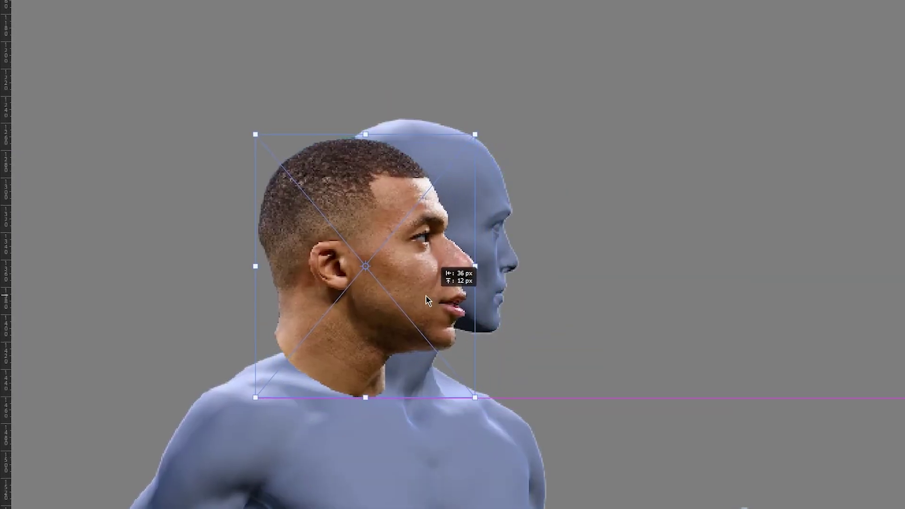
Fit the face, pauldron and breastplate onto the knight, confirming a light blue-grey fill
drag(427, 297, 491, 287)
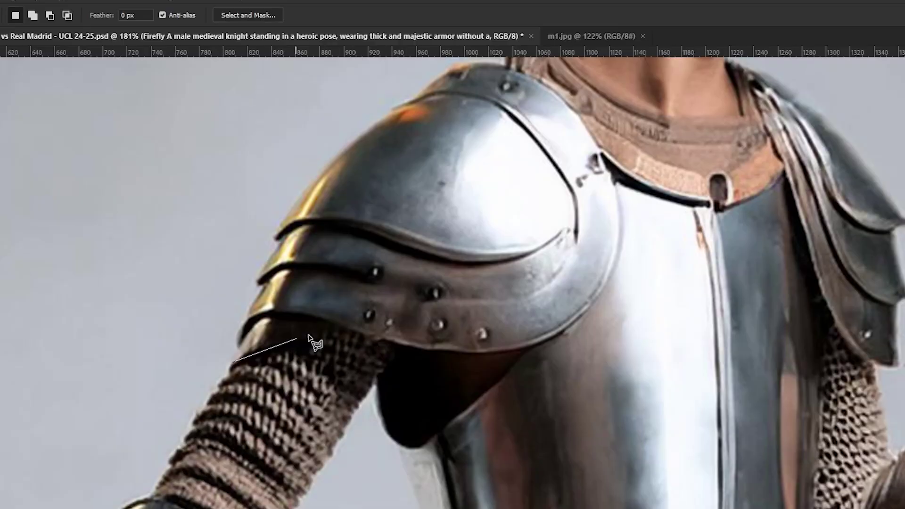
click(313, 331)
click(343, 332)
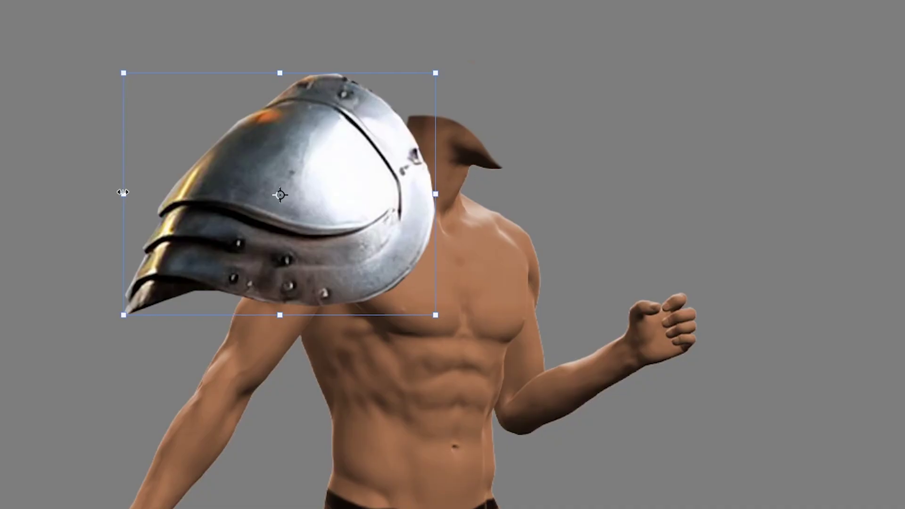
drag(121, 192, 296, 194)
mouse_move(412, 212)
mouse_down()
mouse_move(326, 253)
mouse_move(354, 253)
mouse_up()
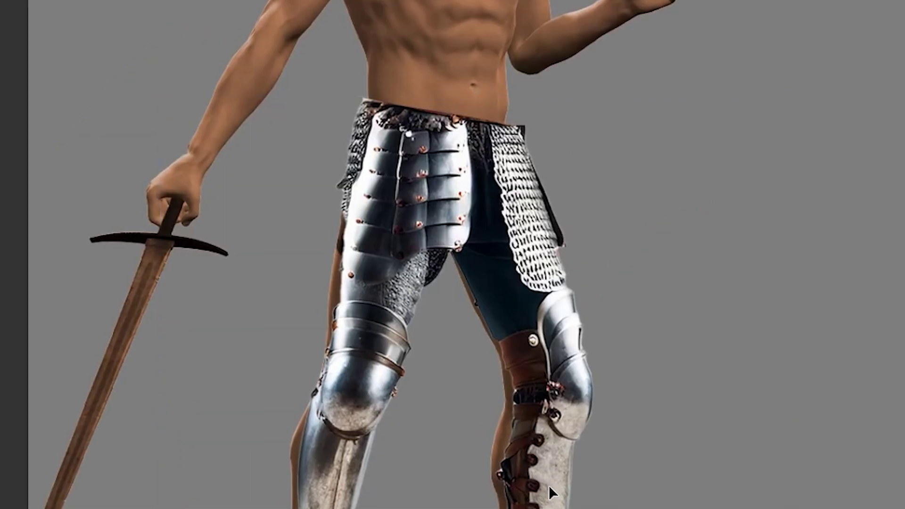
drag(548, 484, 537, 478)
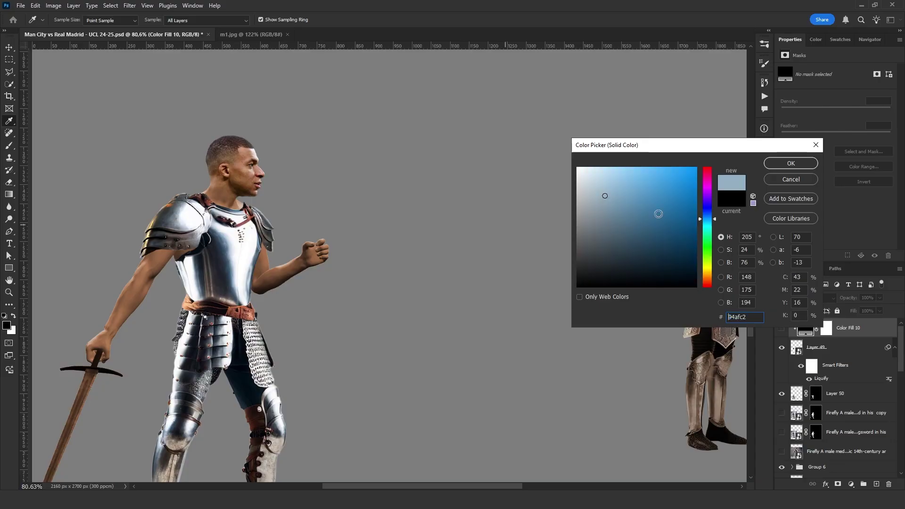
click(778, 166)
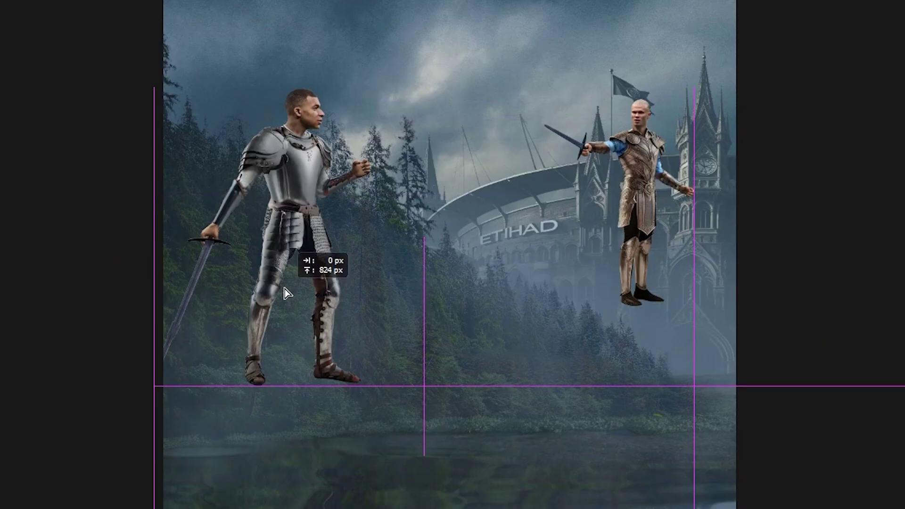
Lower the knights, mask their legs below the waterline, and tilt the shield about 2.6°
drag(285, 293, 263, 347)
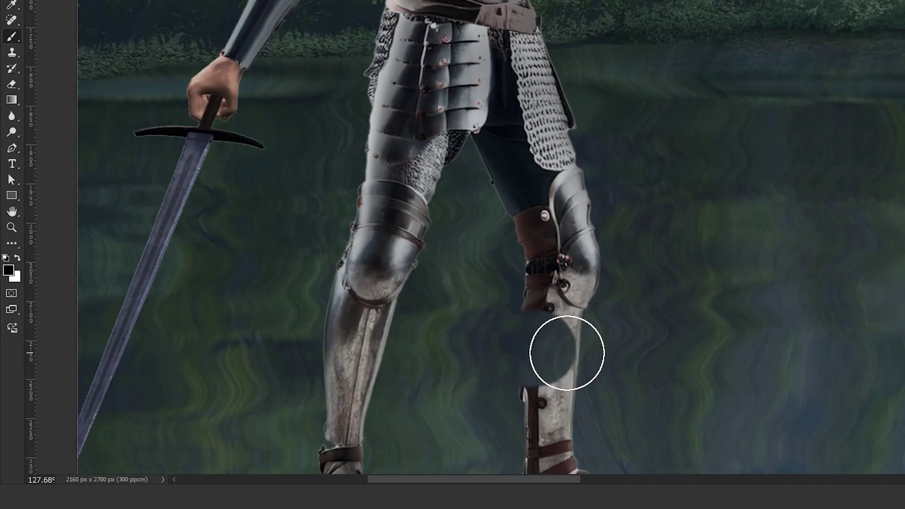
drag(567, 353, 634, 351)
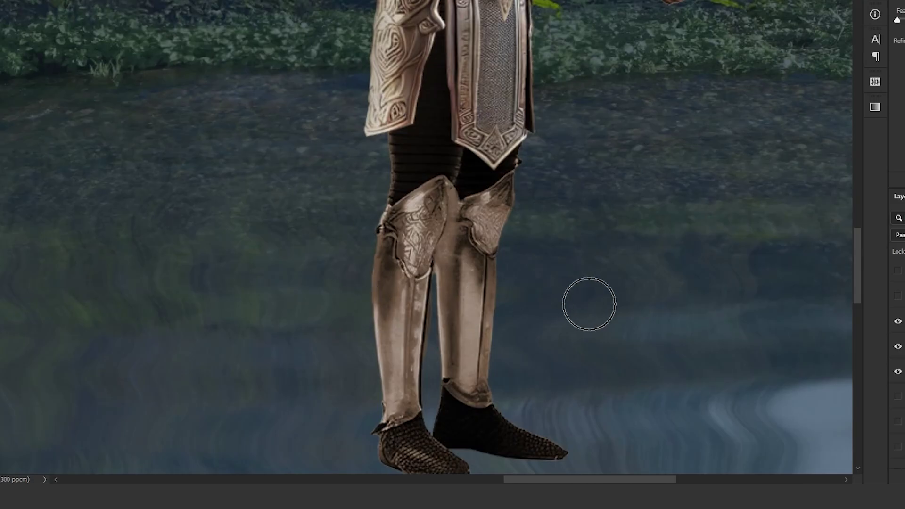
mouse_move(587, 303)
mouse_down()
mouse_move(388, 324)
mouse_move(473, 349)
mouse_move(437, 406)
mouse_move(486, 375)
mouse_up()
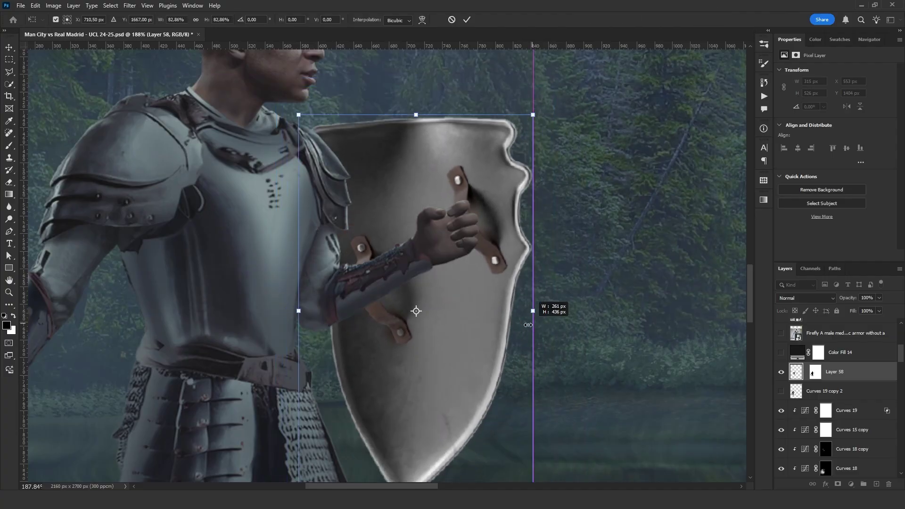
mouse_move(542, 314)
mouse_down()
mouse_move(547, 324)
mouse_move(449, 344)
mouse_up()
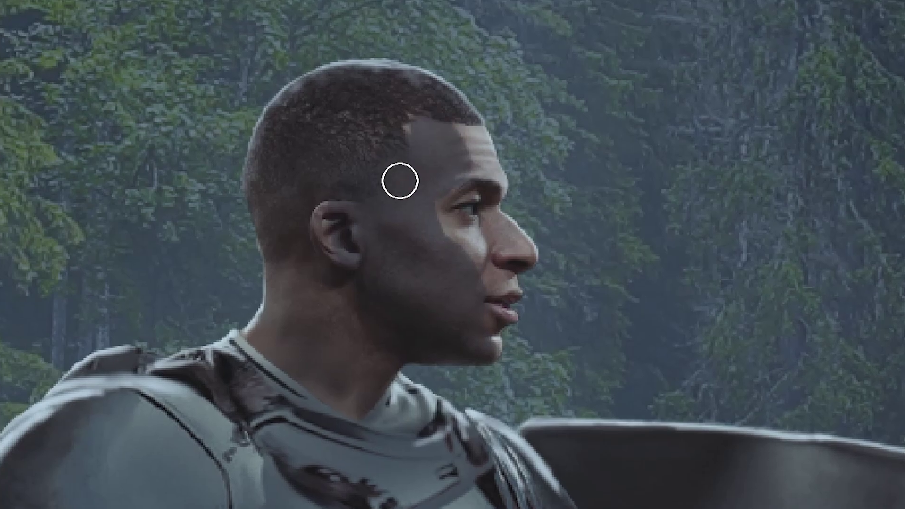
drag(376, 146, 319, 126)
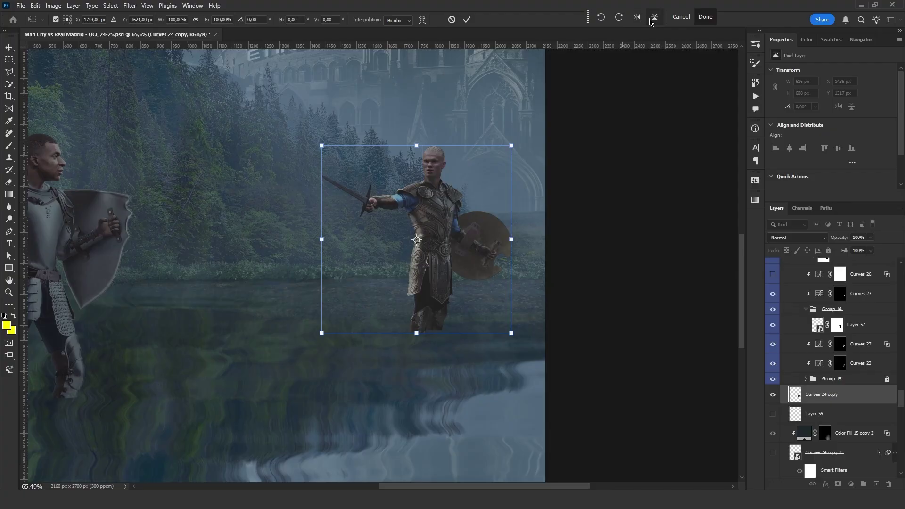
Drop the flipped knight copy below him and enable its Displace and Motion Blur filters
scroll(586, 141, down, 3)
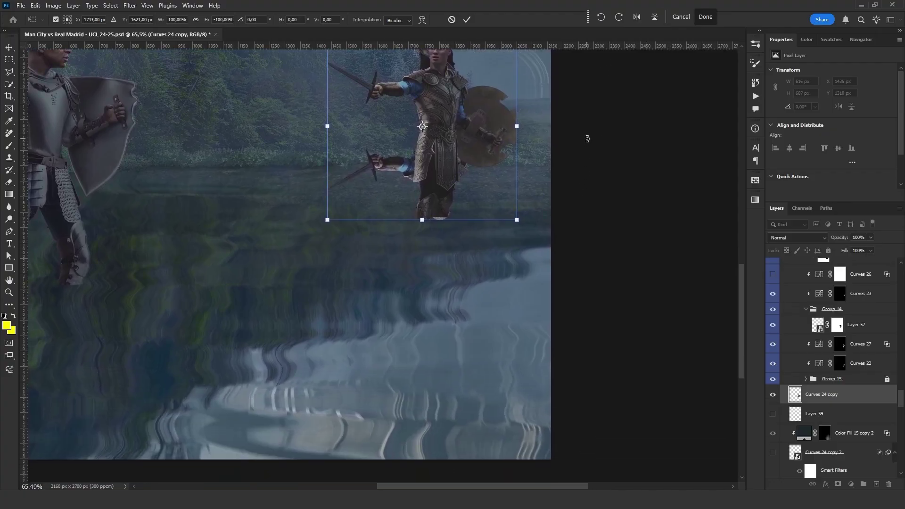
key(Return)
drag(396, 172, 396, 366)
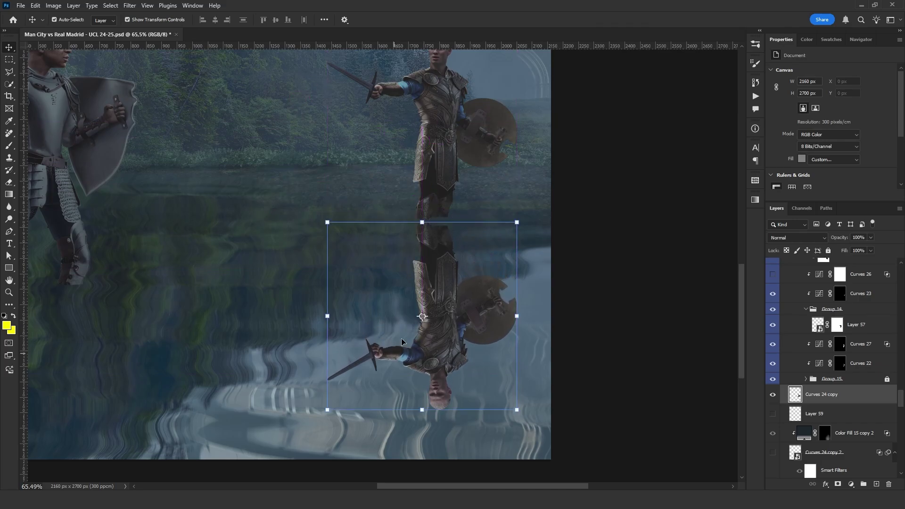
scroll(425, 231, up, 2)
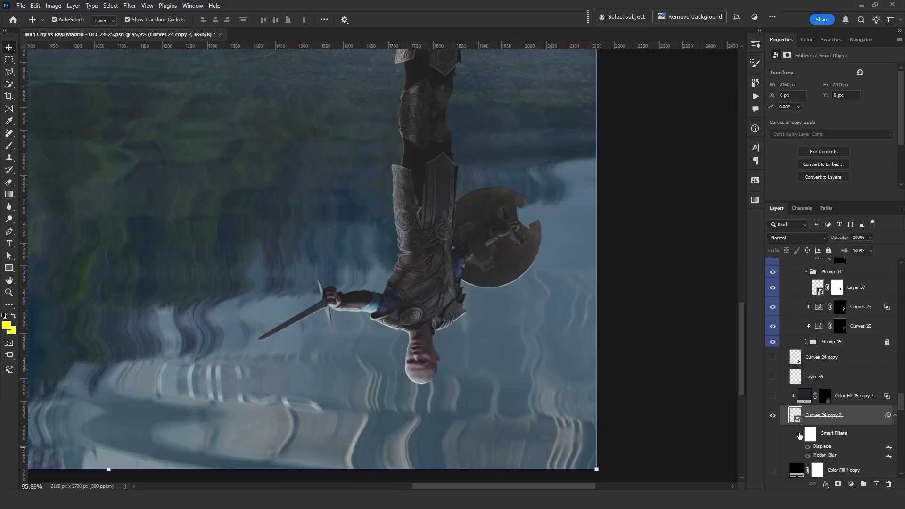
click(800, 435)
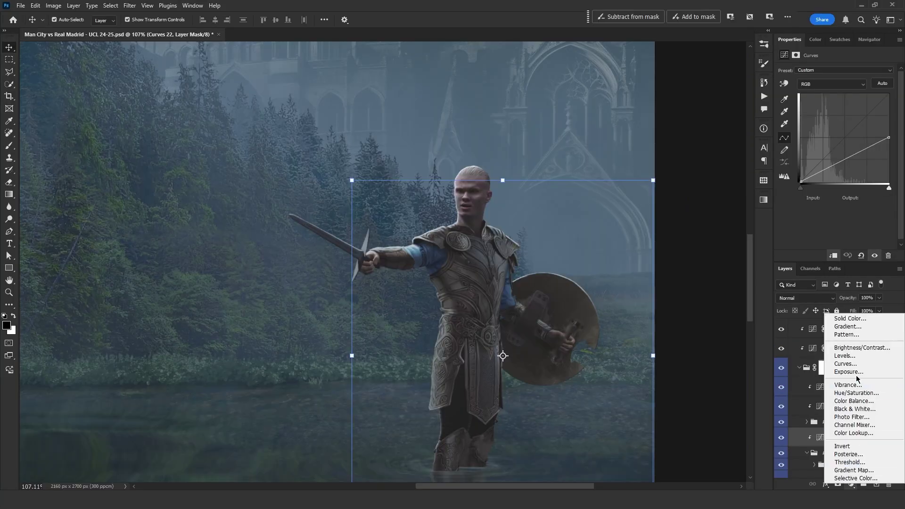
Add a clipped, darkened Curves layer and paint it onto the knight's skirt, legs and arm
click(856, 366)
alt+click(855, 448)
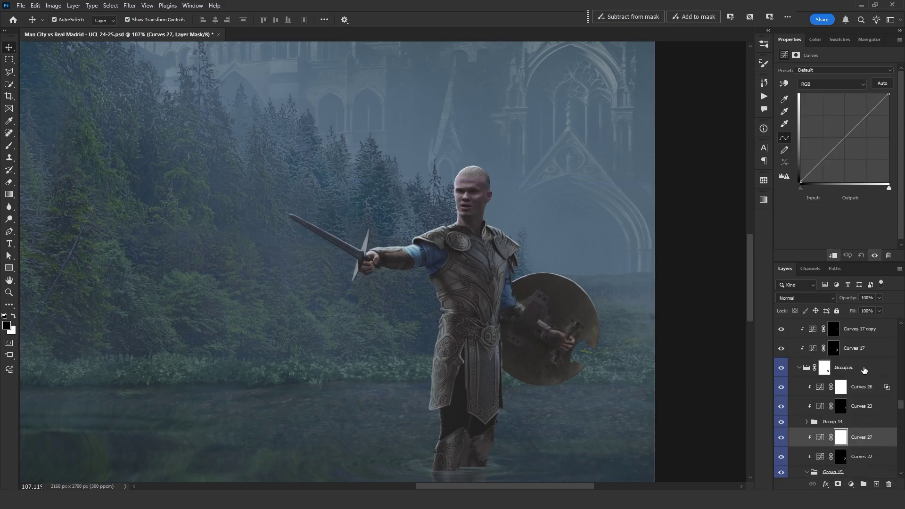
drag(888, 94, 899, 118)
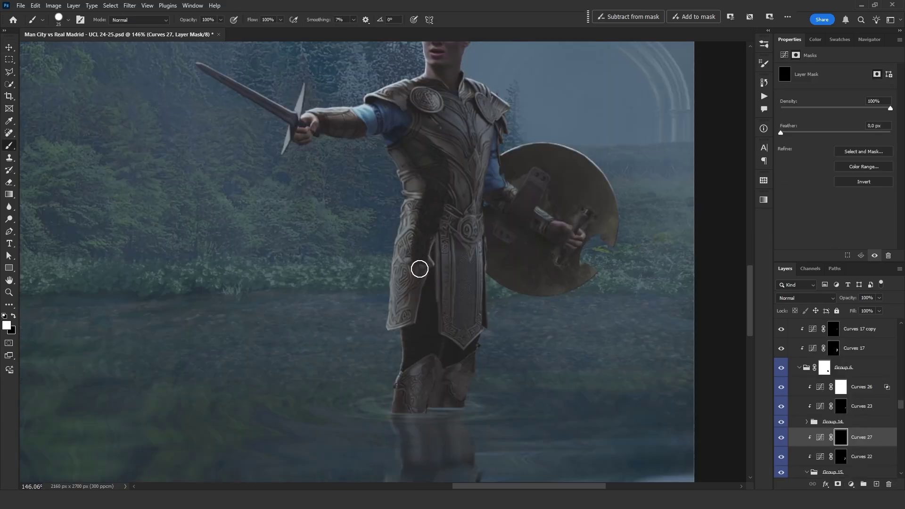
mouse_move(420, 269)
mouse_down()
mouse_move(409, 422)
mouse_move(464, 352)
mouse_move(460, 322)
mouse_move(463, 366)
mouse_move(457, 252)
mouse_up()
key(bracketright)
key(bracketright)
key(bracketright)
key(bracketright)
key(bracketright)
scroll(457, 252, up, 3)
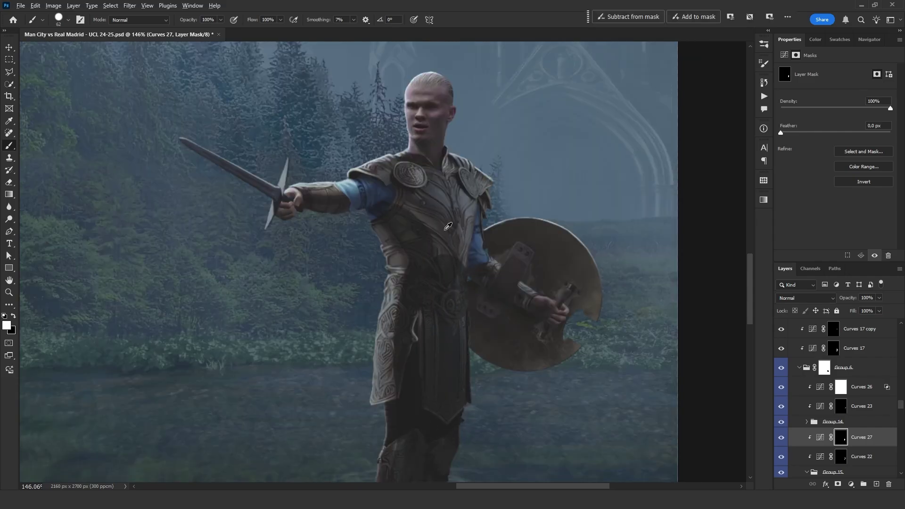
scroll(404, 206, up, 2)
drag(404, 205, 367, 211)
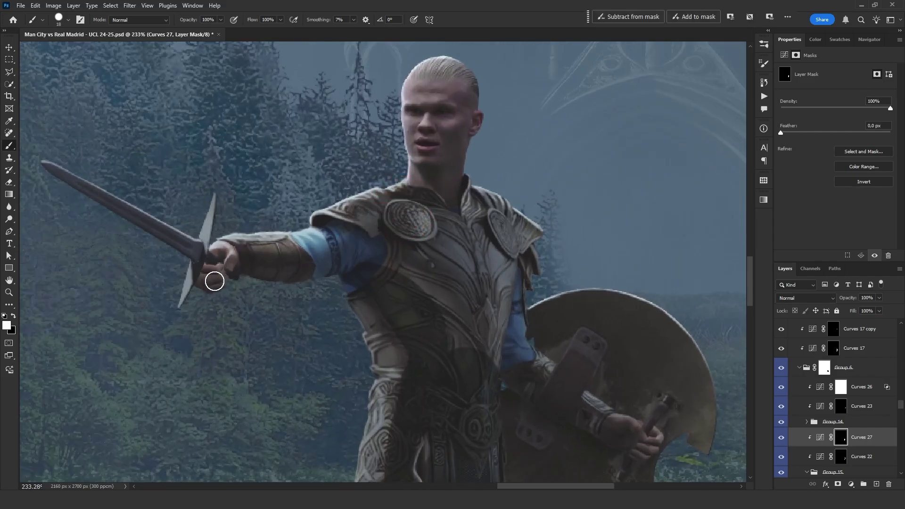
drag(245, 265, 367, 245)
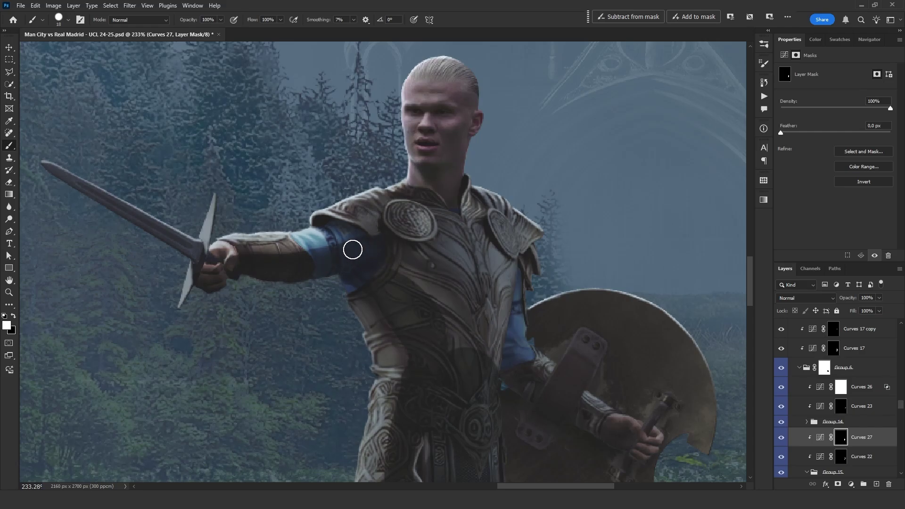
Paint the Curves mask over the knight's right shoulder and chest
key(bracketleft)
key(bracketleft)
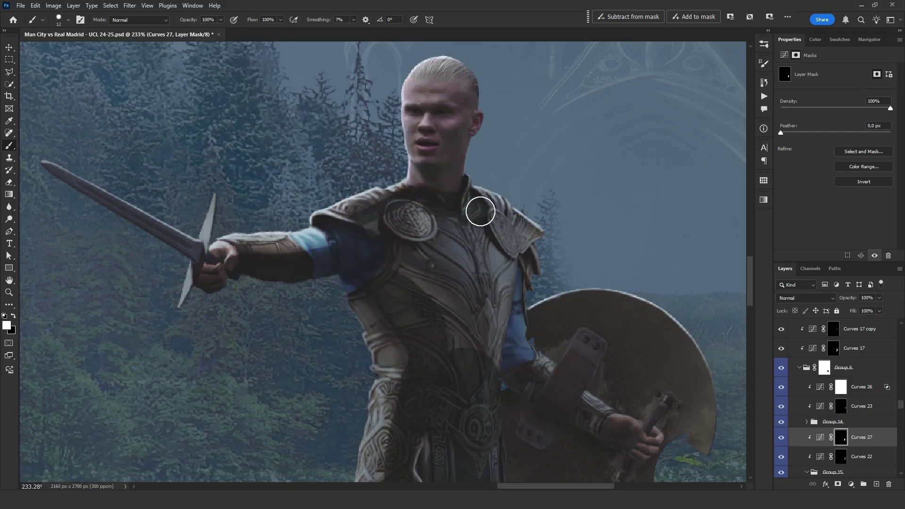
key(bracketright)
key(bracketright)
key(bracketright)
mouse_move(480, 211)
mouse_down()
mouse_move(522, 230)
mouse_move(501, 185)
mouse_move(485, 176)
mouse_move(551, 221)
mouse_move(529, 207)
mouse_move(500, 272)
mouse_move(393, 237)
mouse_move(448, 307)
mouse_up()
key(x)
key(x)
scroll(448, 306, down, 2)
scroll(448, 306, right, 1)
key(bracketright)
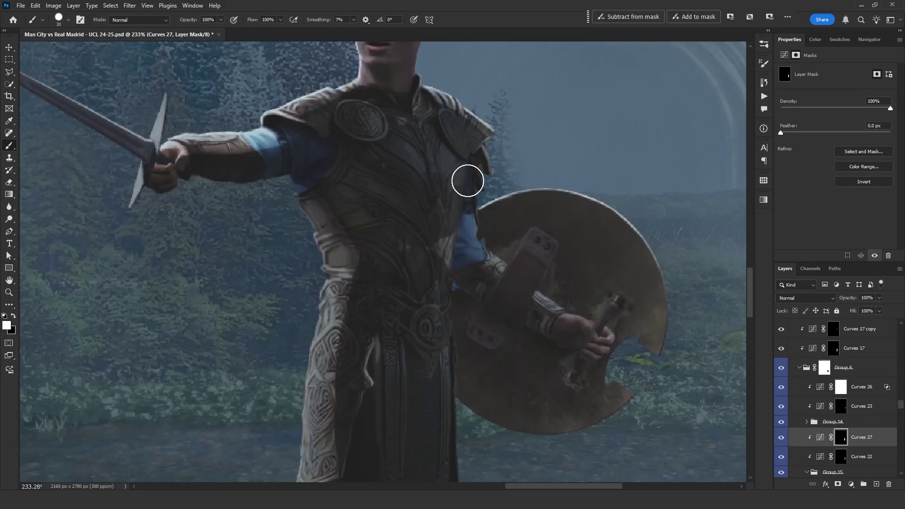
drag(440, 222, 467, 222)
scroll(415, 302, down, 4)
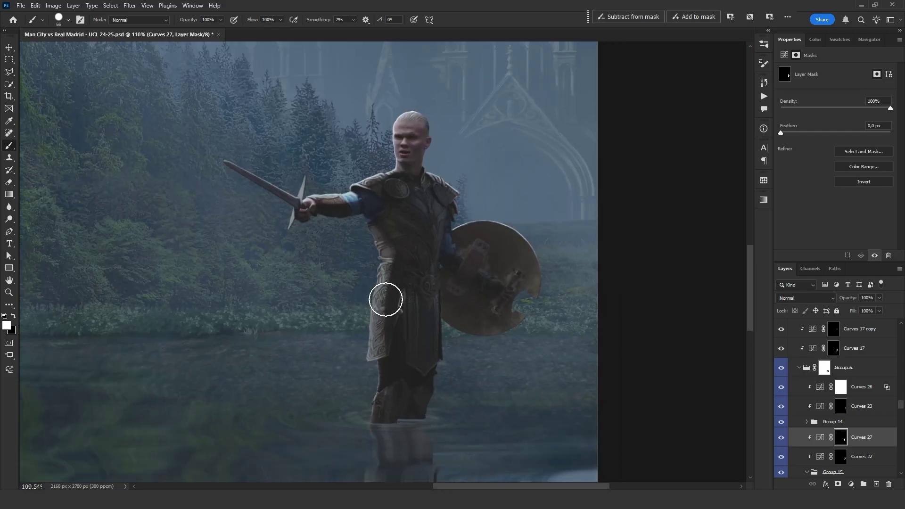
scroll(386, 300, up, 4)
key(bracketleft)
key(bracketleft)
key(bracketleft)
Soften the knight's leg armour edge with the Blur tool
click(9, 207)
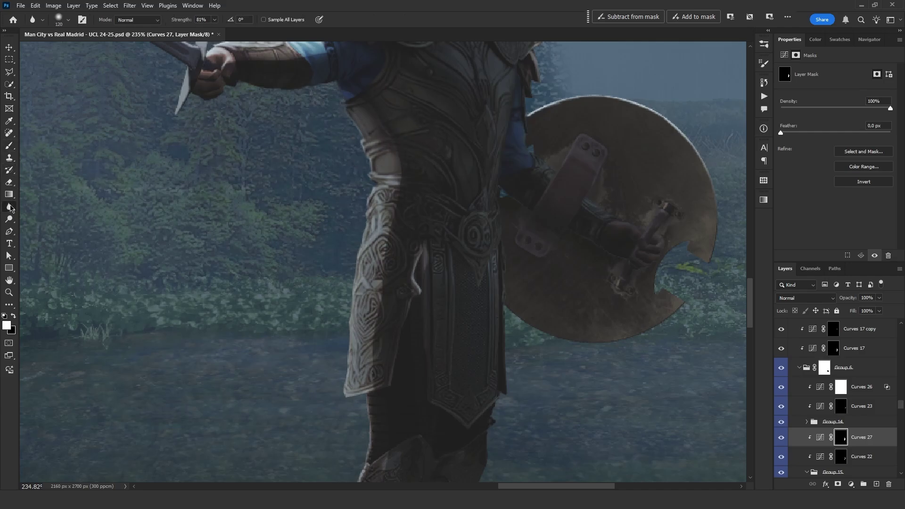
scroll(353, 145, down, 2)
drag(353, 146, 374, 141)
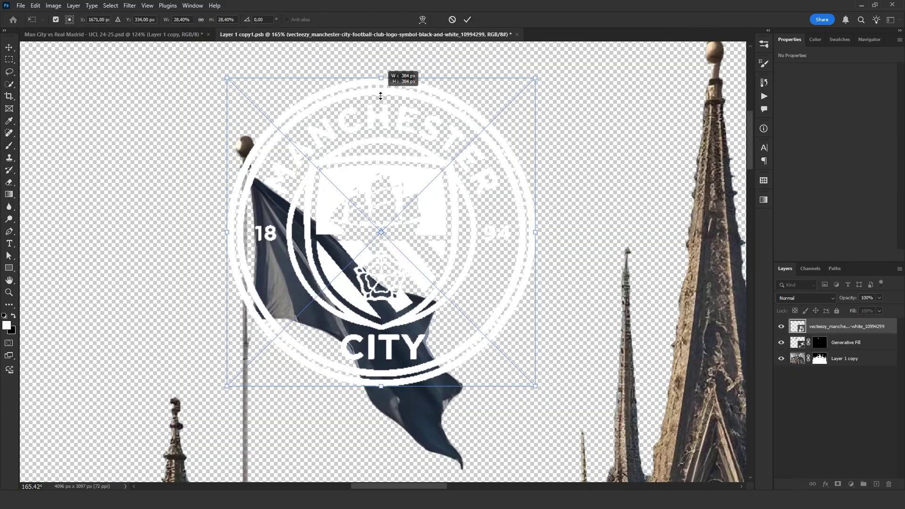
drag(382, 85, 381, 174)
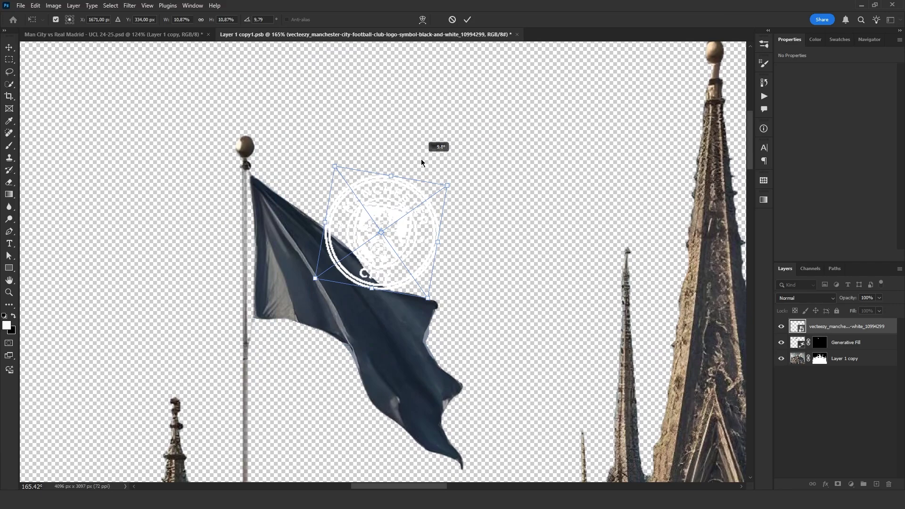
Move the City crest onto the flag, warp it to the folds, and blend it with Blend If
drag(384, 227, 368, 315)
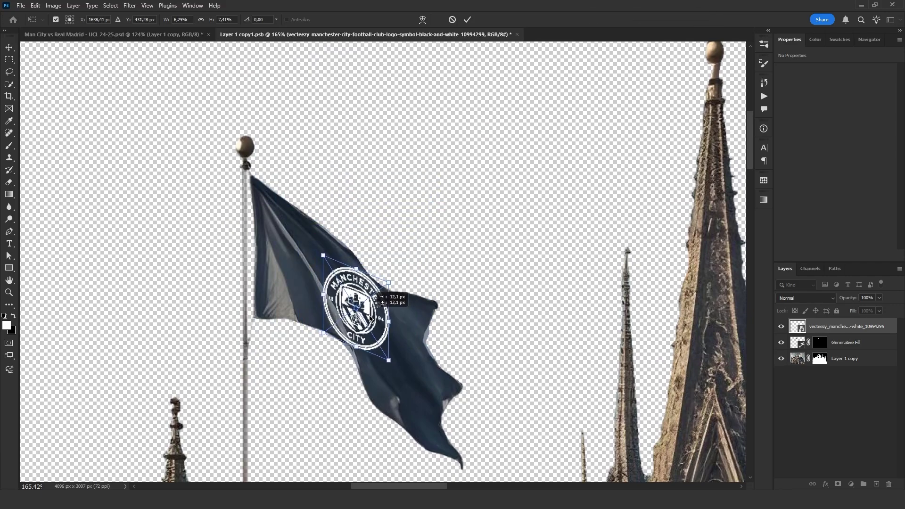
scroll(370, 319, up, 2)
right_click(371, 310)
click(387, 223)
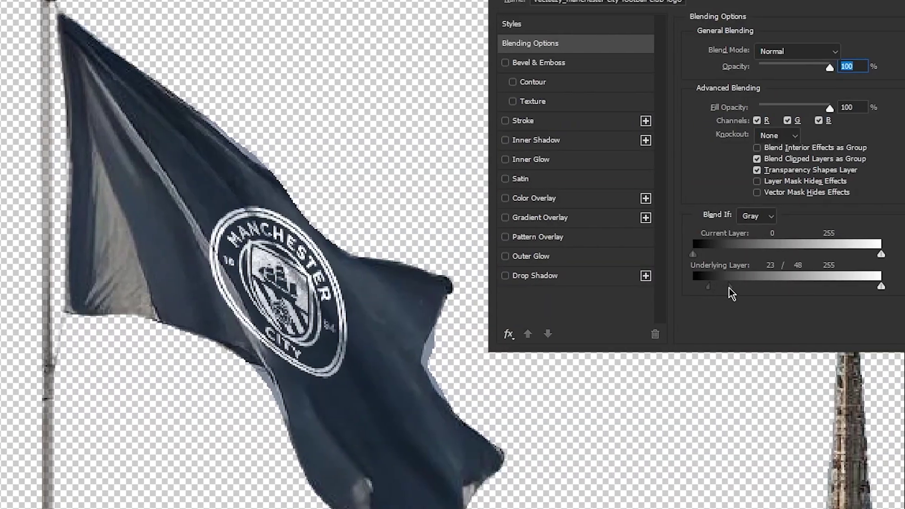
drag(735, 287, 752, 288)
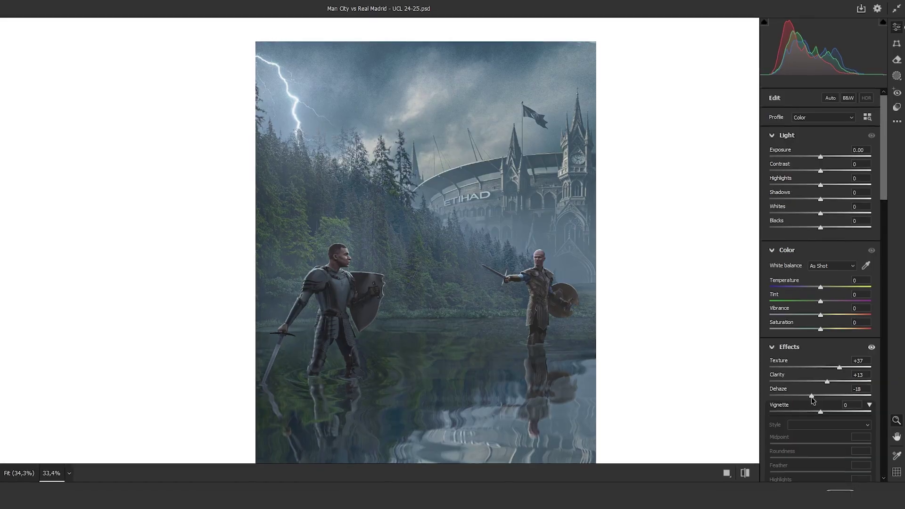
Raise the poster's Camera Raw Highlights to +36, leaving Dehaze at -5
drag(829, 183, 856, 187)
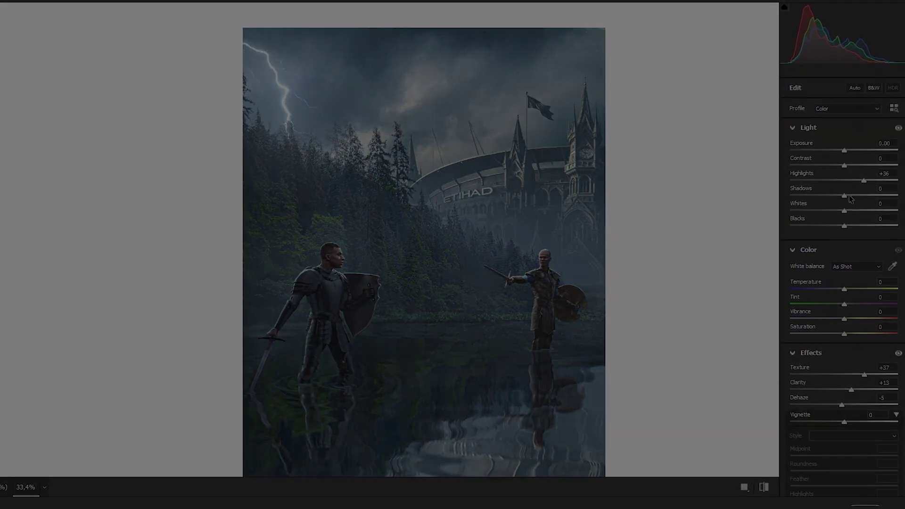